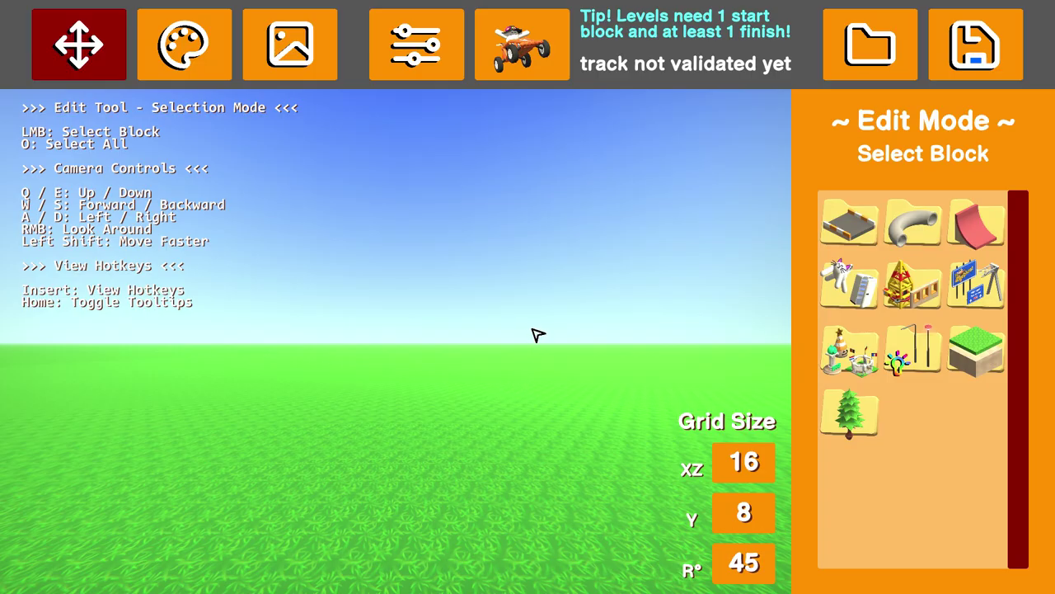
pyautogui.click(857, 231)
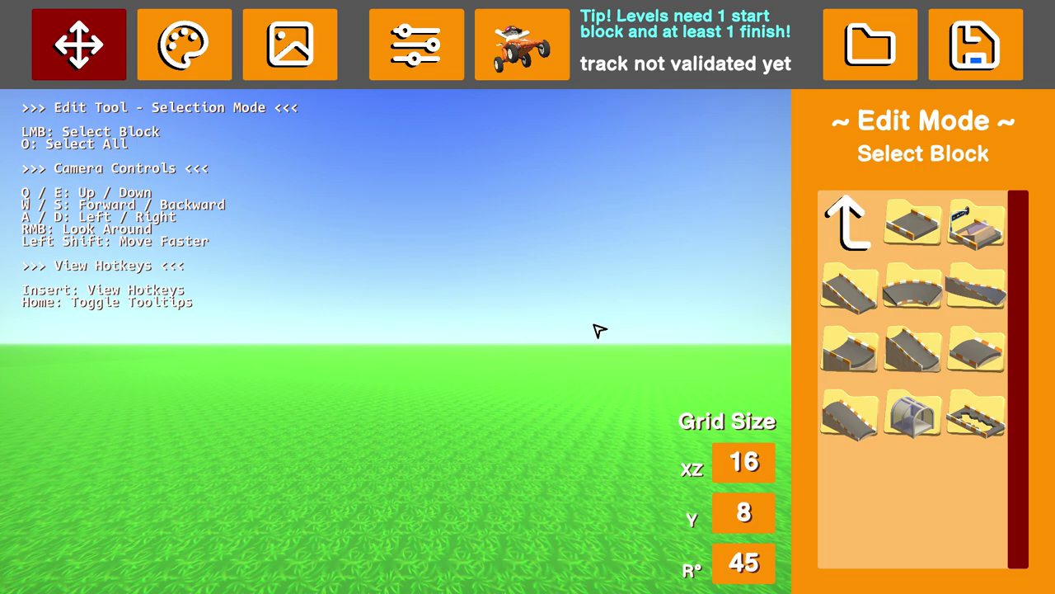
pyautogui.click(911, 221)
pyautogui.click(942, 226)
pyautogui.click(448, 419)
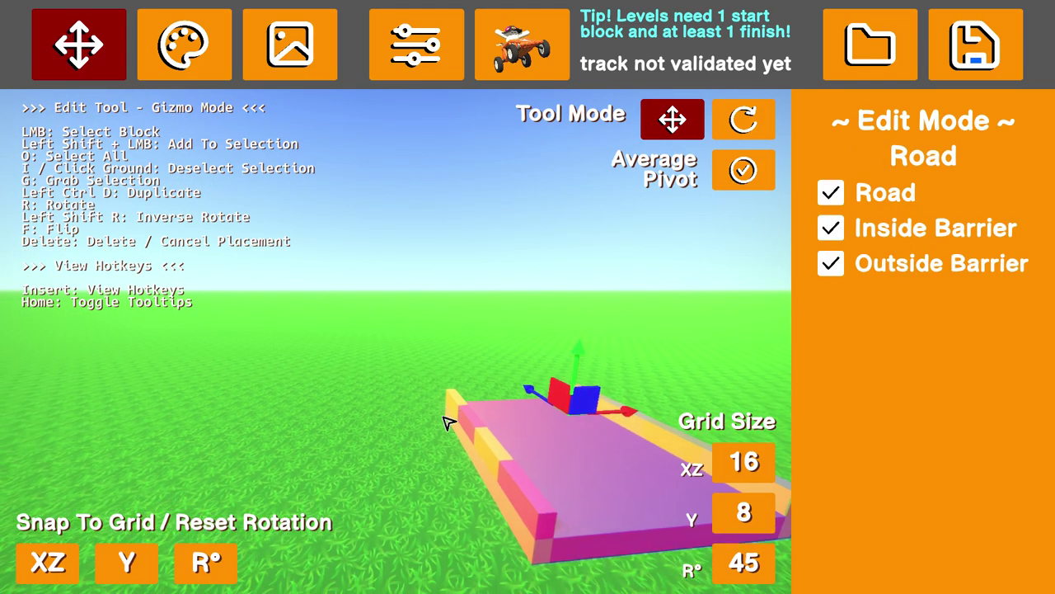
pyautogui.click(395, 502)
pyautogui.click(515, 389)
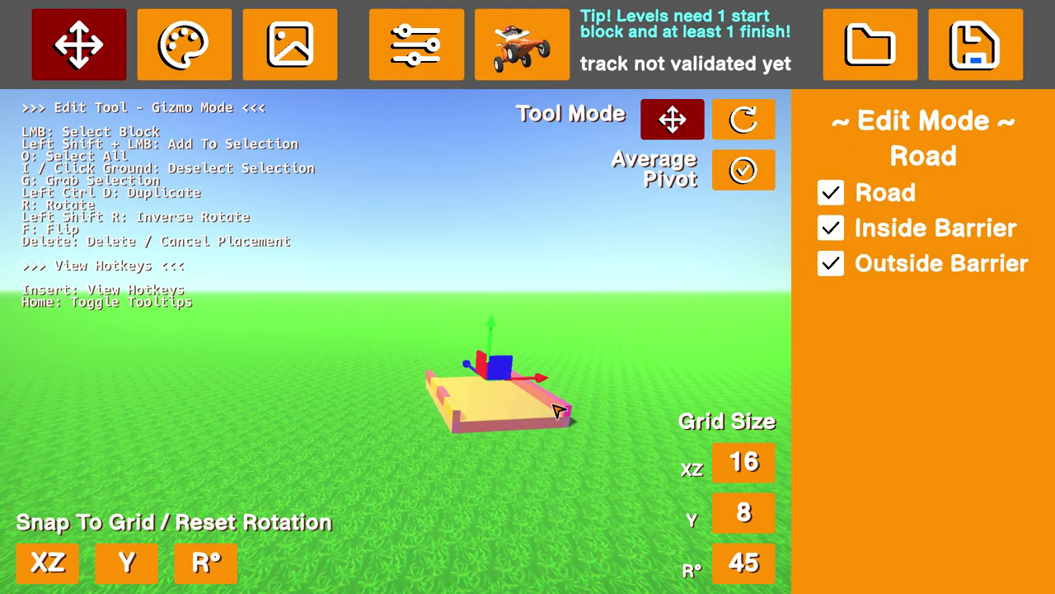
pyautogui.press('Delete')
# - Place the start block with the timer sign on the grass and deselect it
pyautogui.click(854, 217)
pyautogui.click(971, 232)
pyautogui.click(907, 224)
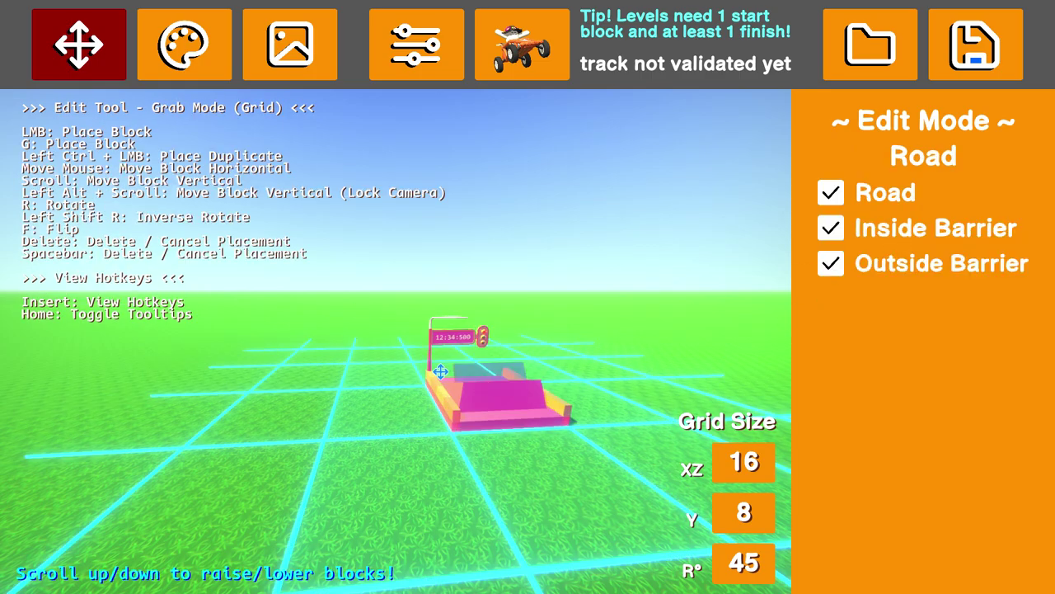
pyautogui.click(495, 400)
pyautogui.click(615, 364)
# - Place a straight road block on the grid directly beside the start block
pyautogui.moveTo(614, 364); pyautogui.dragTo(606, 435, button='right')
pyautogui.press('d')
pyautogui.click(849, 224)
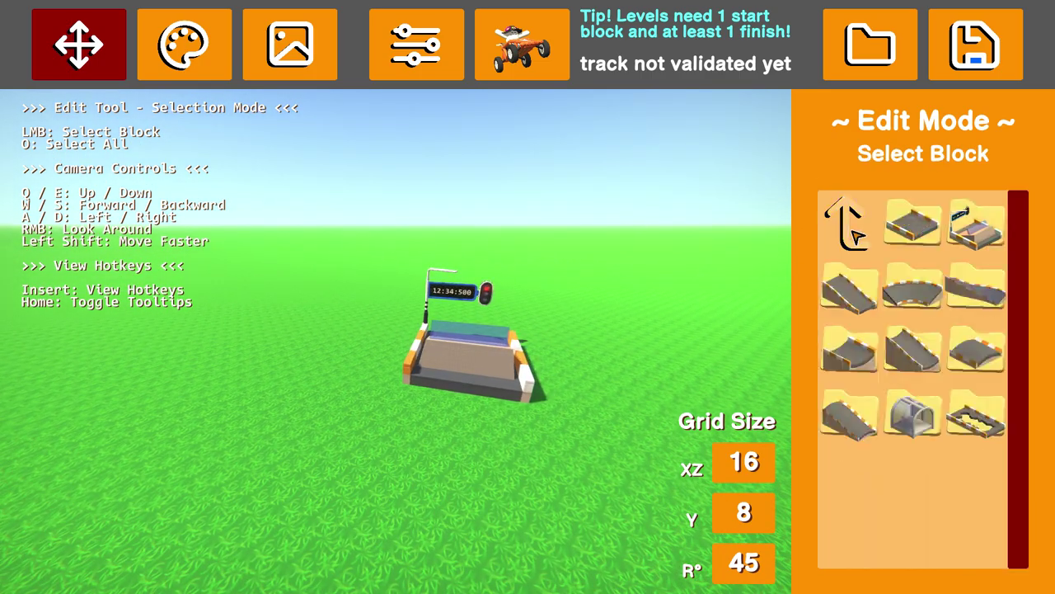
pyautogui.click(849, 288)
pyautogui.press('d')
pyautogui.click(914, 237)
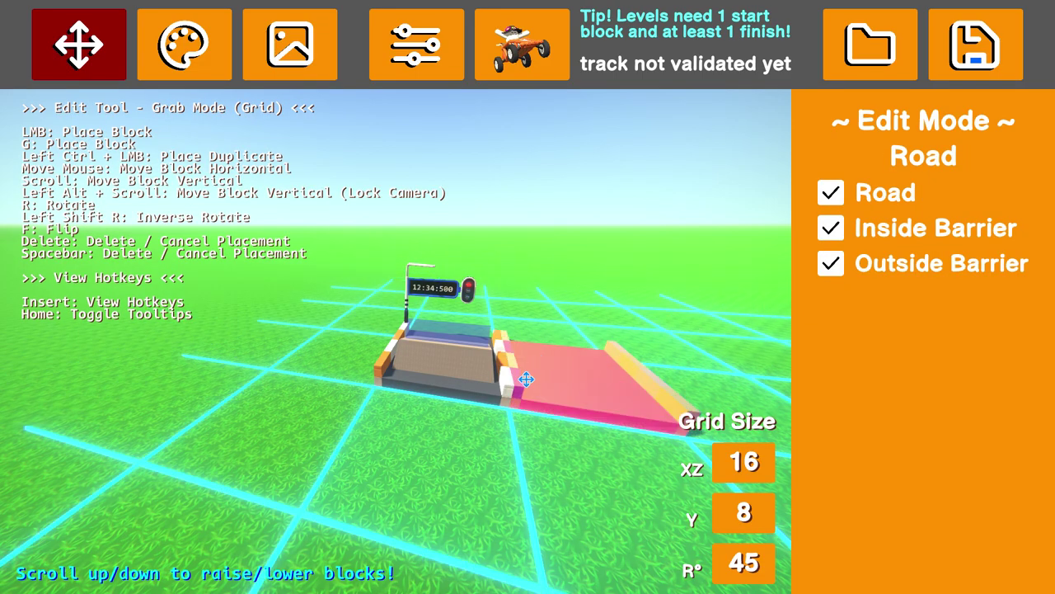
pyautogui.click(527, 381)
pyautogui.press('s')
pyautogui.click(563, 446)
# - Place the glass-roofed Pedway tunnel block next to the road block, on the side away from the start
pyautogui.moveTo(564, 445); pyautogui.dragTo(562, 457, button='right')
pyautogui.click(859, 235)
pyautogui.press('d')
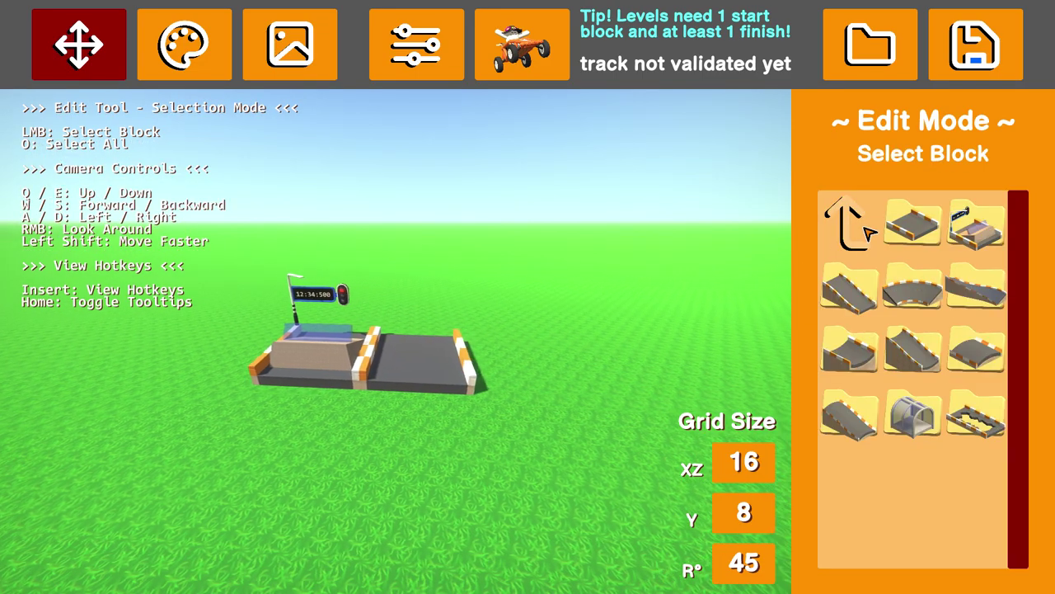
pyautogui.click(914, 404)
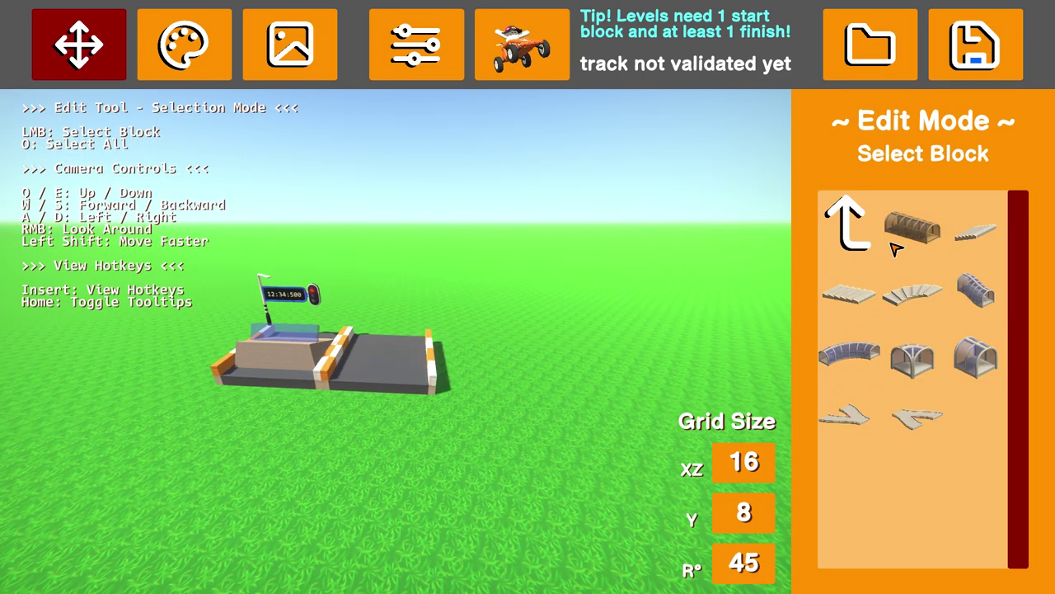
pyautogui.click(975, 359)
pyautogui.click(500, 336)
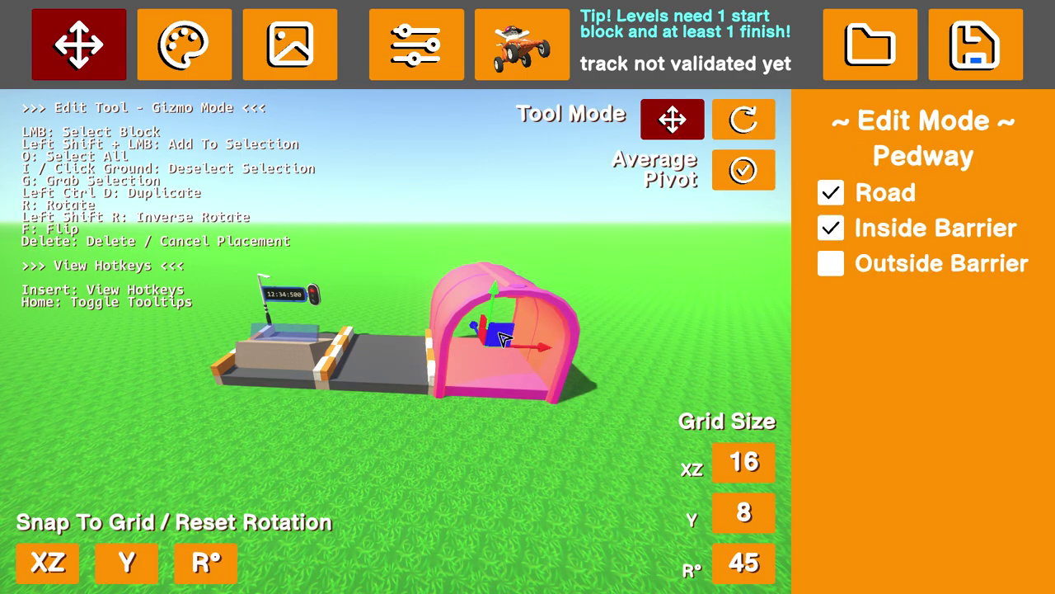
pyautogui.click(502, 429)
# - Examine the row of three blocks from an angle, selecting the road block and the start block in turn
pyautogui.moveTo(501, 428); pyautogui.dragTo(525, 438, button='right')
pyautogui.press('a')
pyautogui.press('w')
pyautogui.press('a')
pyautogui.press('w')
pyautogui.press('d')
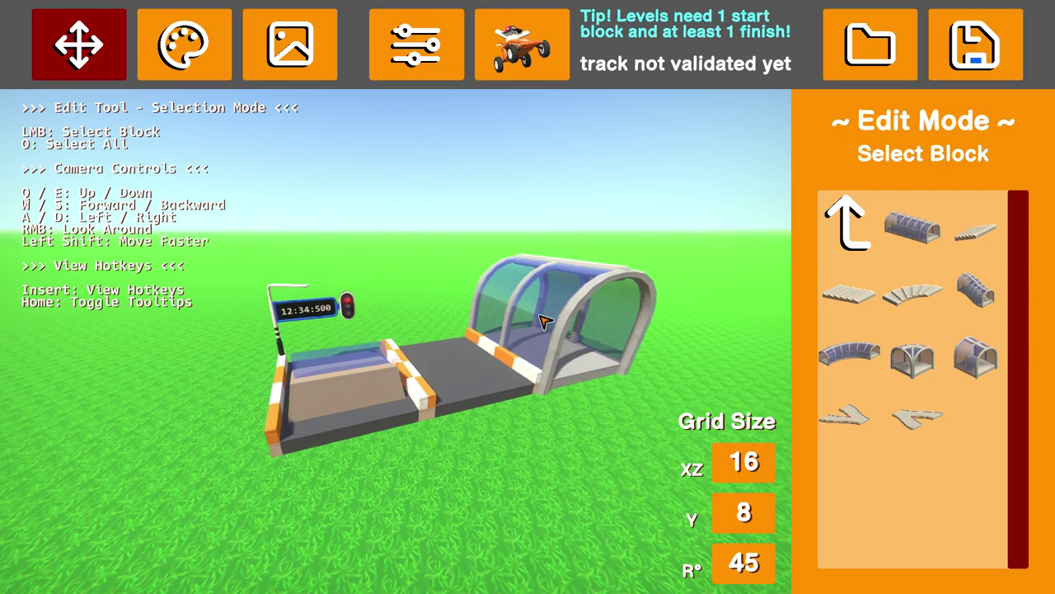
pyautogui.click(454, 375)
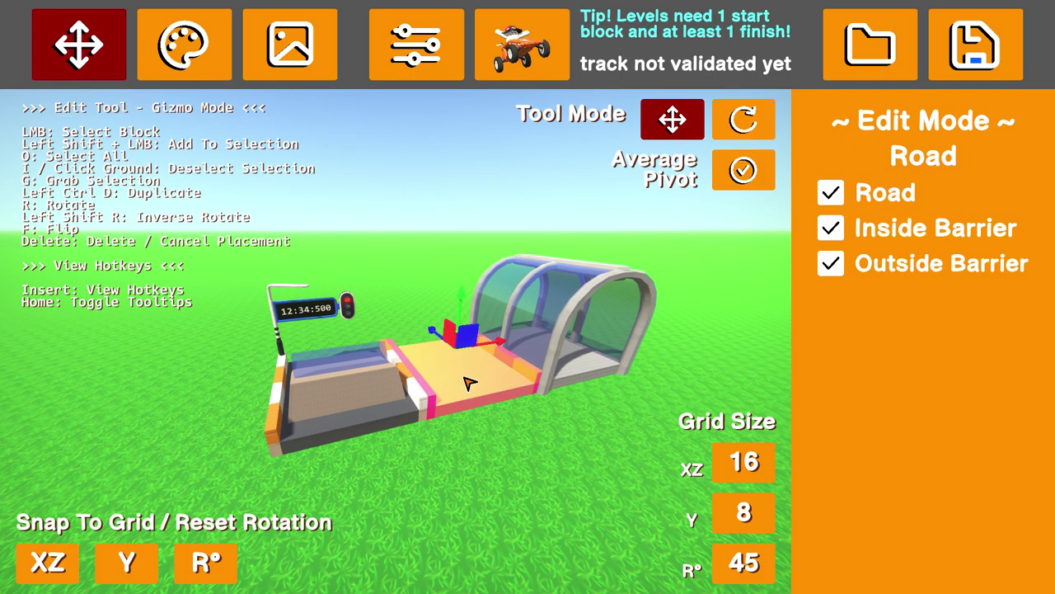
pyautogui.click(365, 405)
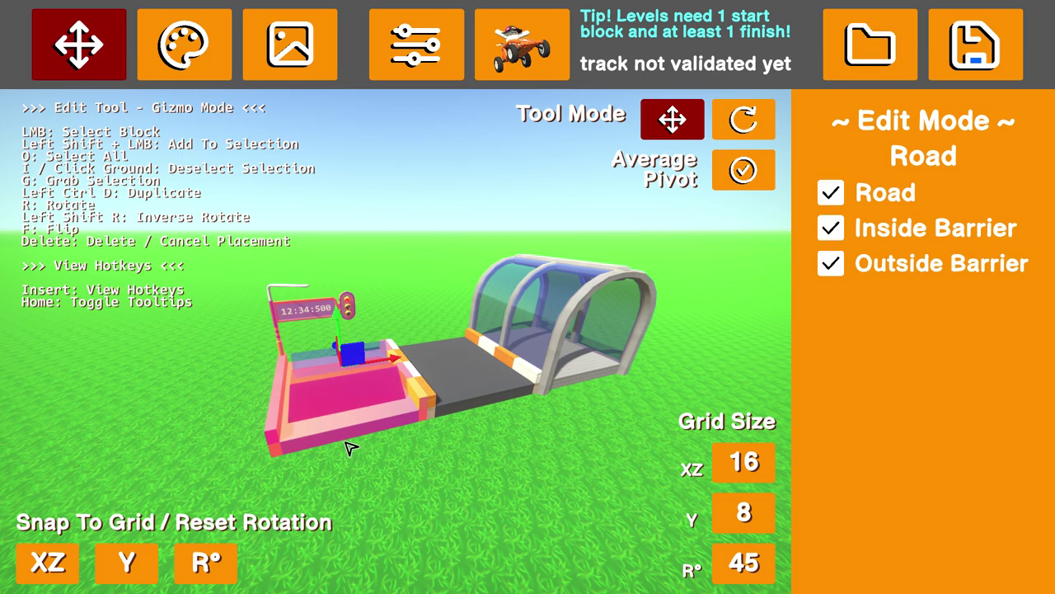
pyautogui.click(407, 438)
# - Save the level under the file name "scaling"
pyautogui.click(976, 46)
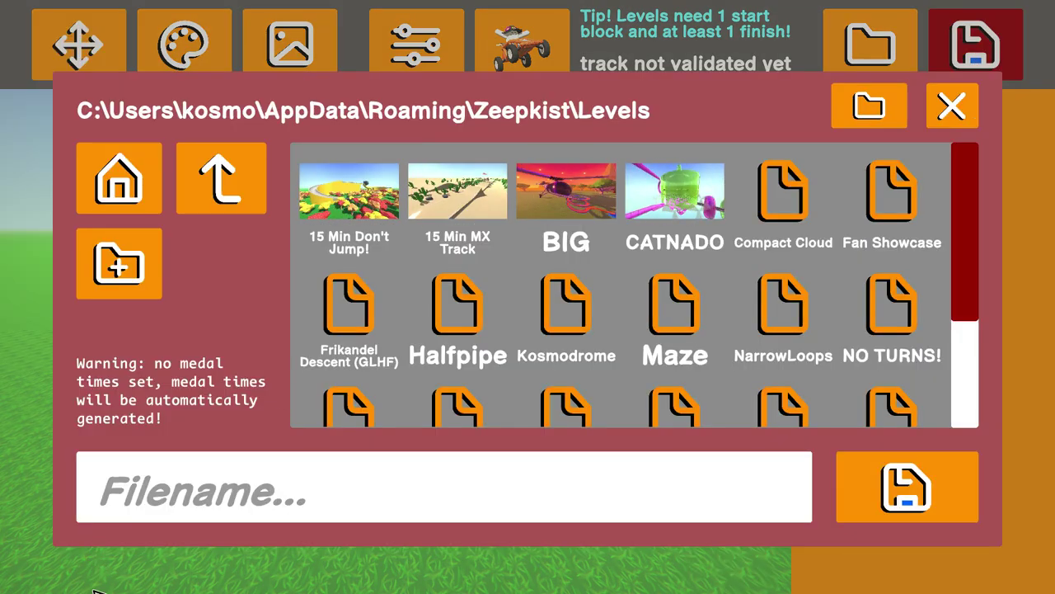
pyautogui.click(184, 495)
pyautogui.write('scaling')
pyautogui.press('Return')
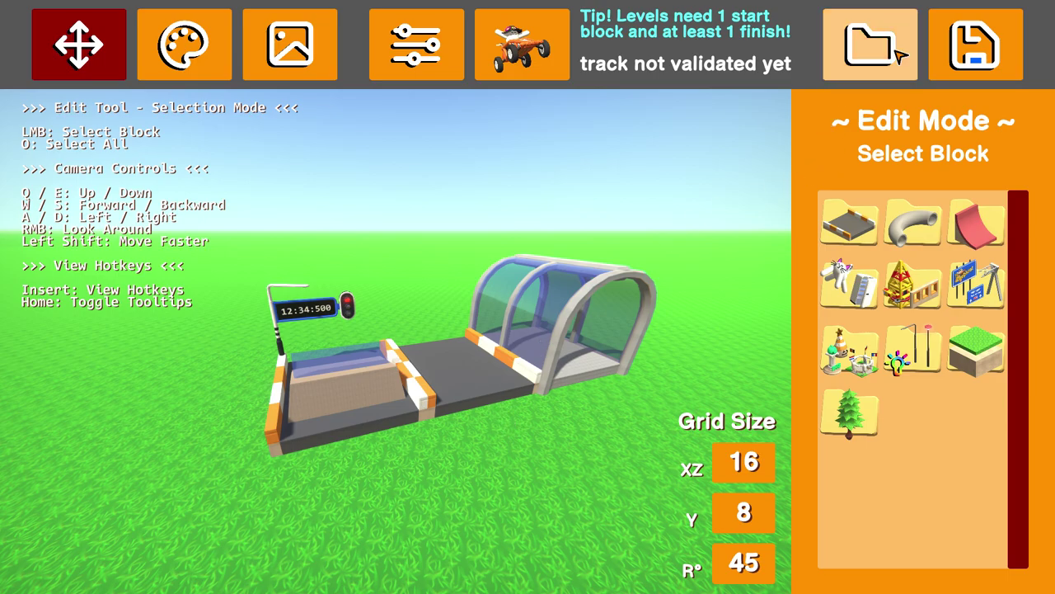
# - Show the Levels directory in File Explorer and open the "scaling" level folder
pyautogui.click(876, 54)
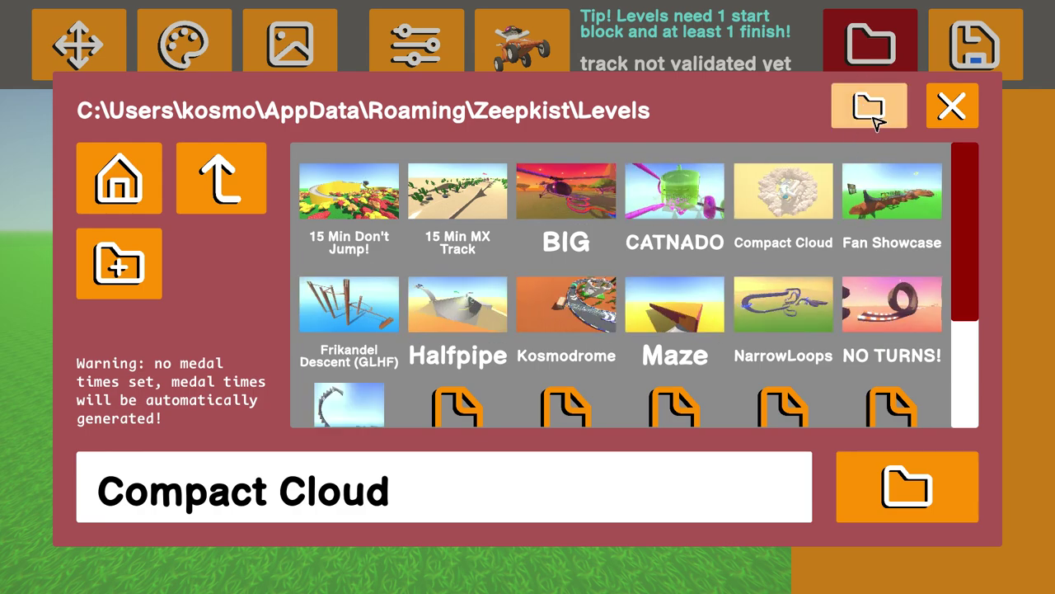
pyautogui.click(874, 115)
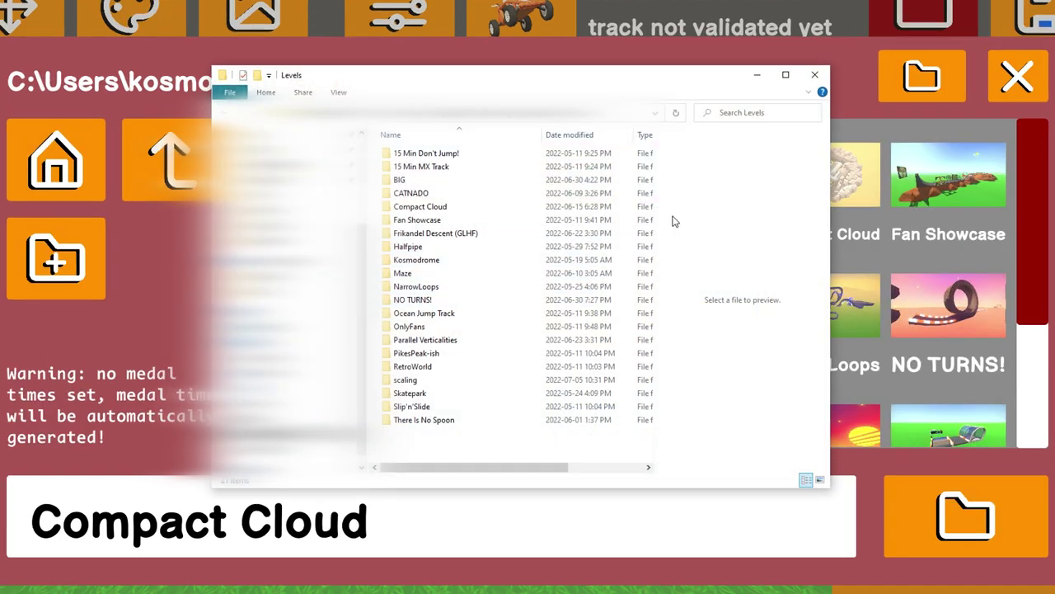
pyautogui.click(478, 246)
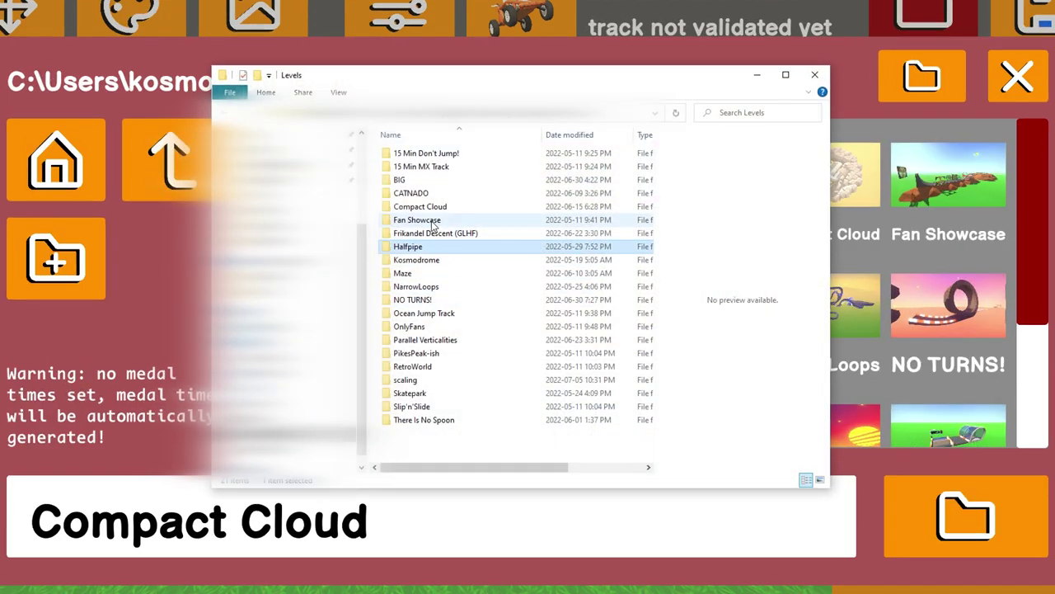
pyautogui.click(400, 381)
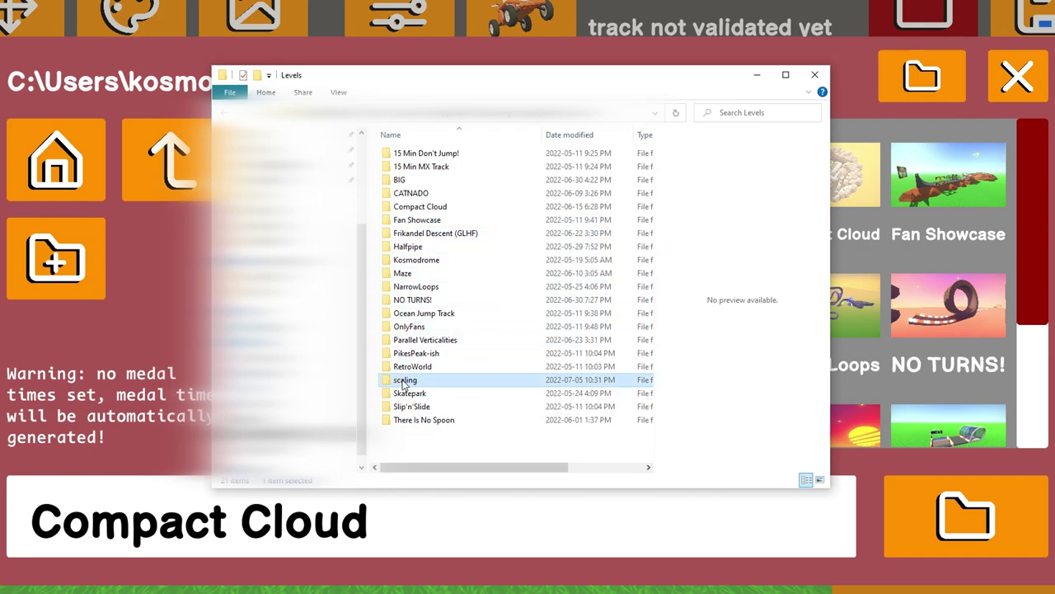
pyautogui.doubleClick(404, 381)
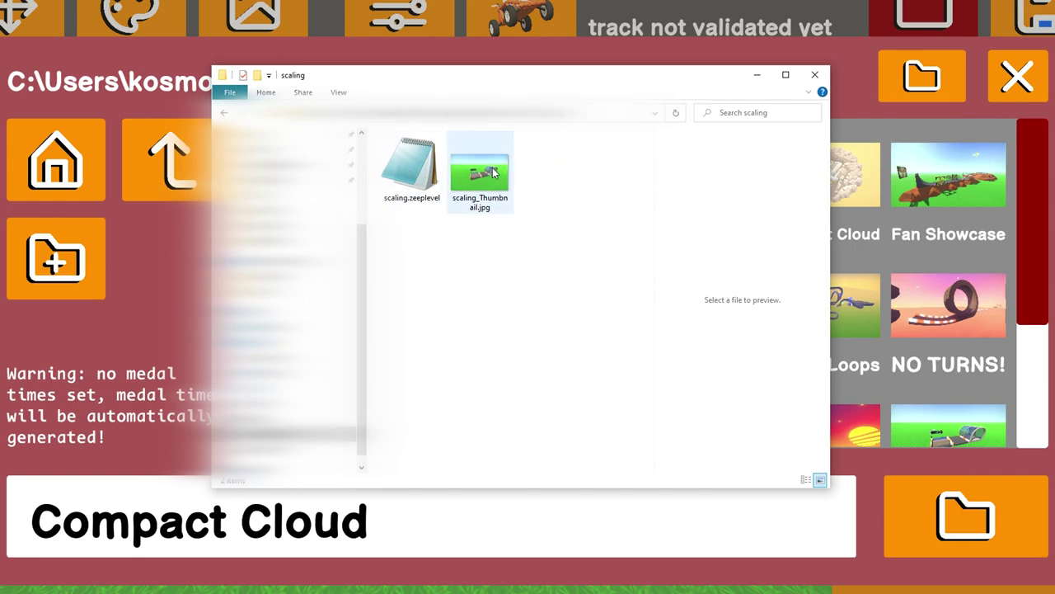
# - Open scaling.zeeplevel in Notepad
pyautogui.moveTo(500, 162)
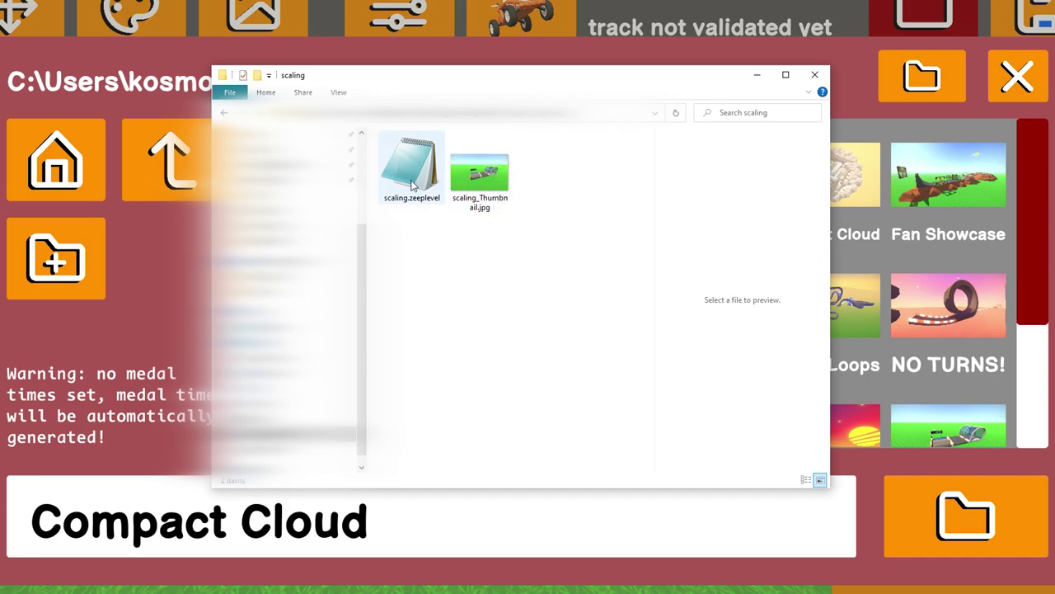
pyautogui.moveTo(414, 180)
pyautogui.rightClick(418, 165)
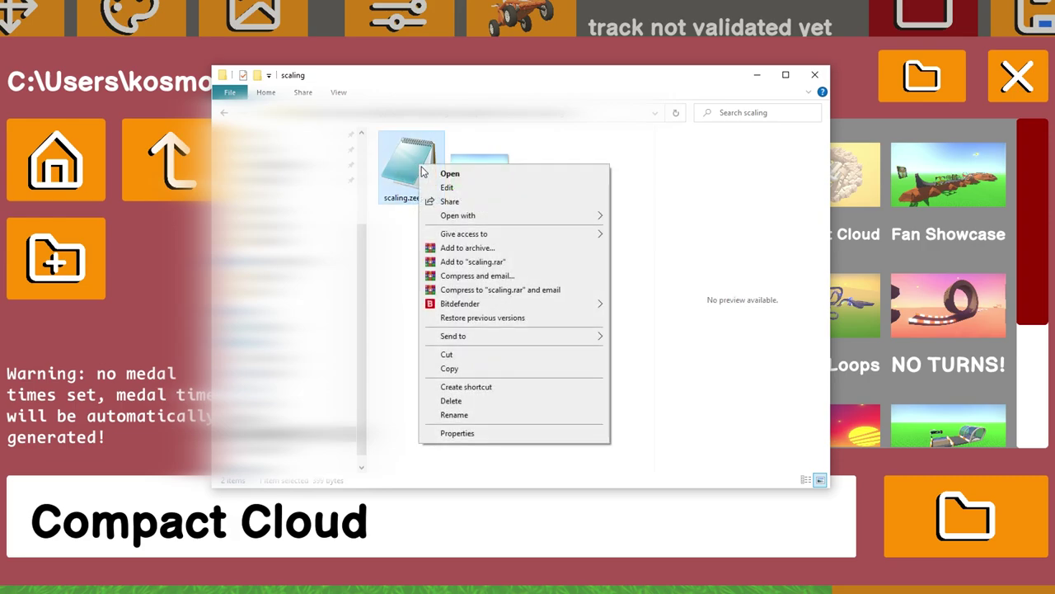
pyautogui.moveTo(528, 219)
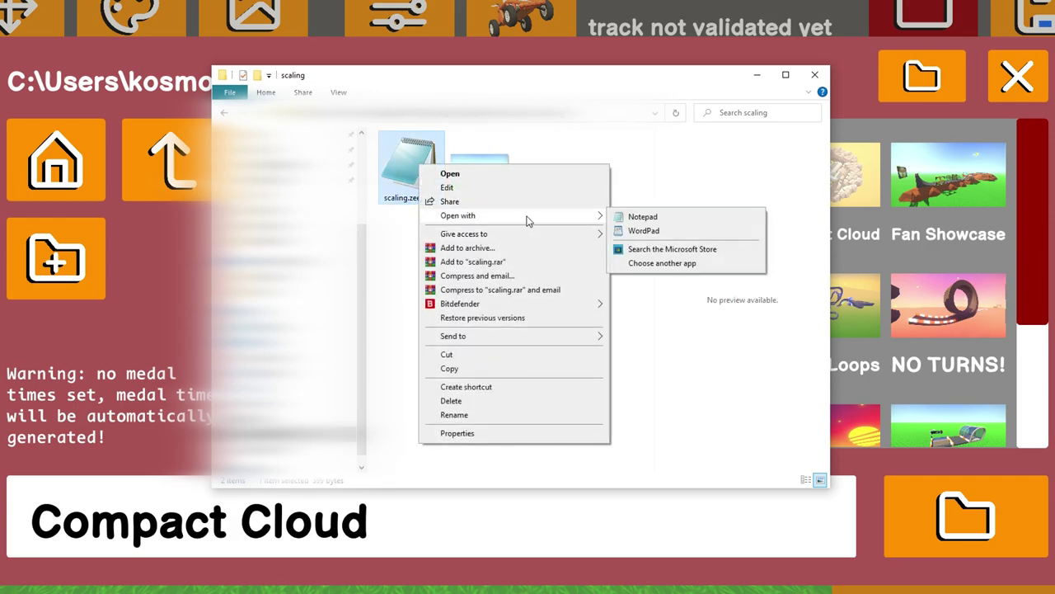
pyautogui.click(667, 218)
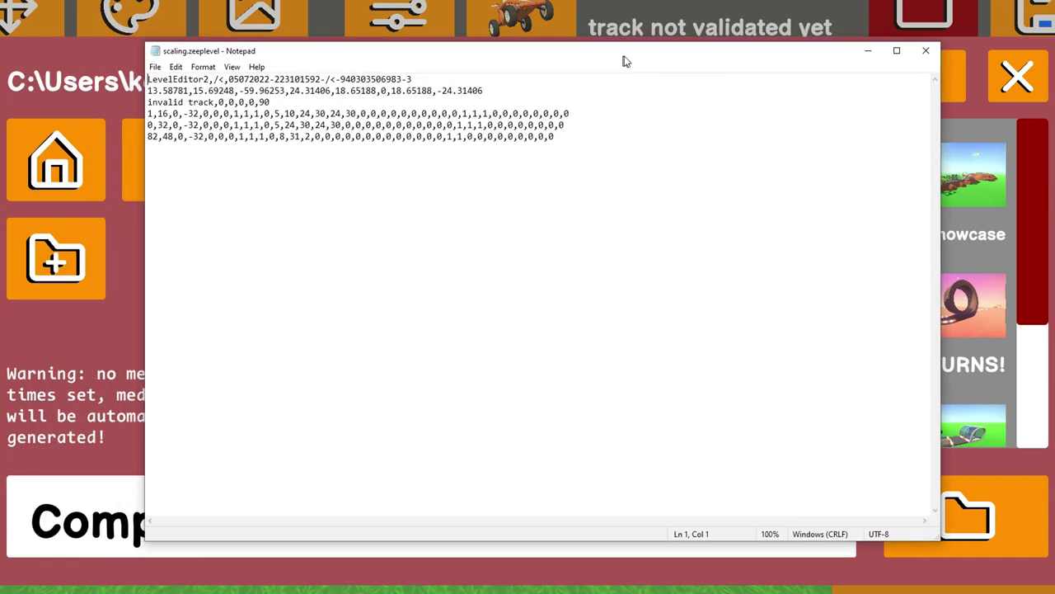
# - Examine the level file's three header lines, the three block lines below them, and the scale values in the first block line
pyautogui.moveTo(600, 66); pyautogui.dragTo(601, 83)
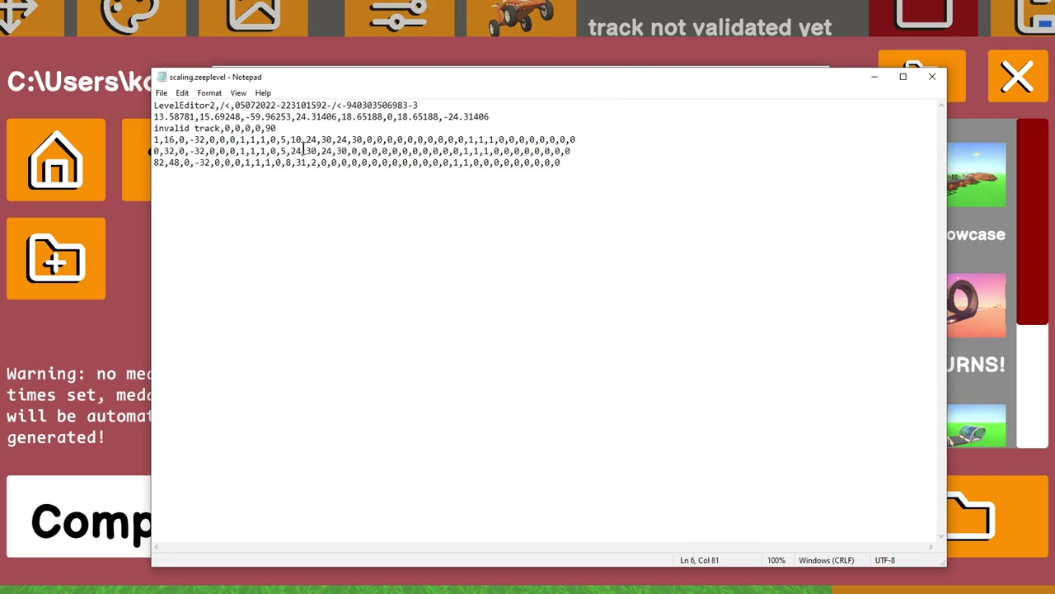
pyautogui.moveTo(290, 126); pyautogui.dragTo(116, 104)
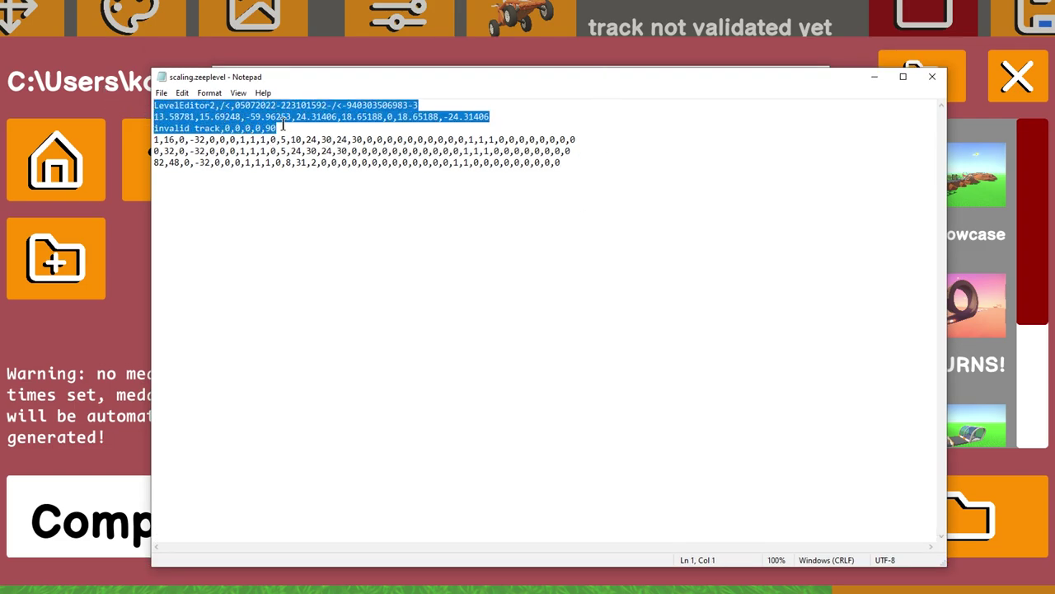
pyautogui.moveTo(285, 125); pyautogui.dragTo(145, 71)
pyautogui.click(246, 107)
pyautogui.moveTo(152, 128); pyautogui.dragTo(239, 125)
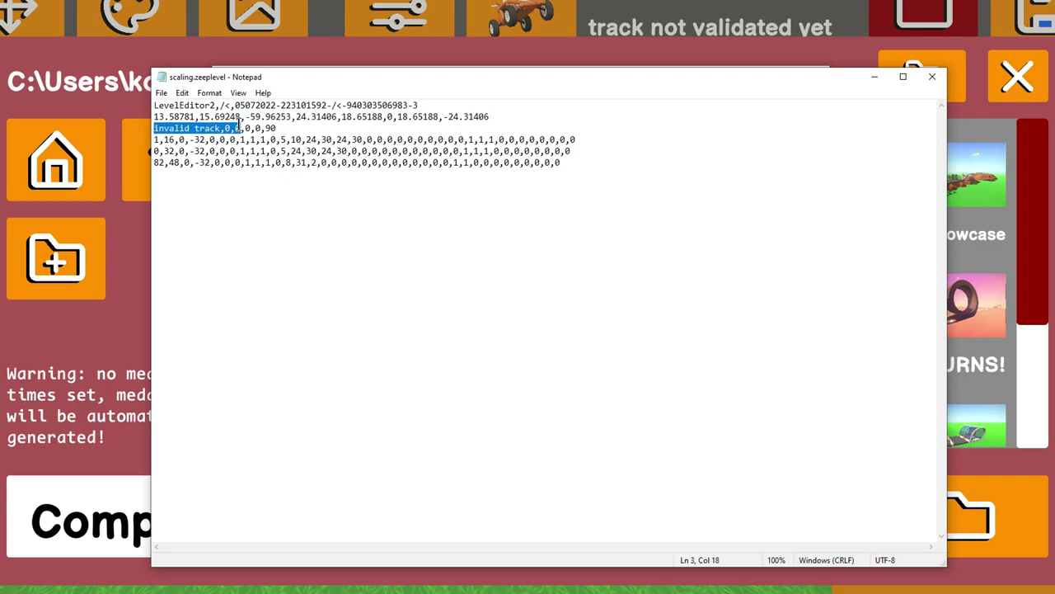
pyautogui.click(307, 121)
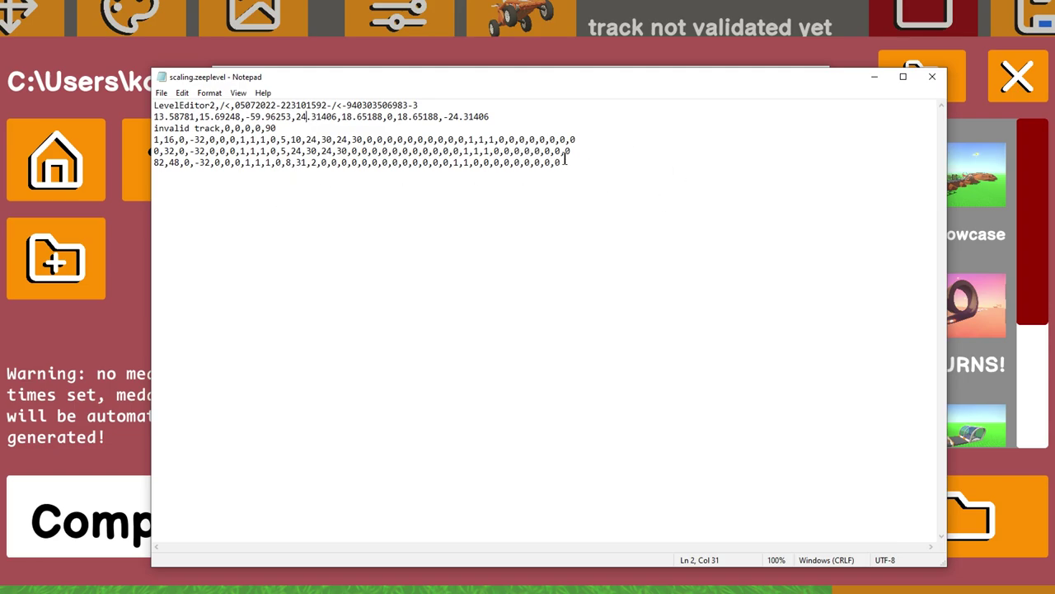
pyautogui.moveTo(566, 162); pyautogui.dragTo(143, 140)
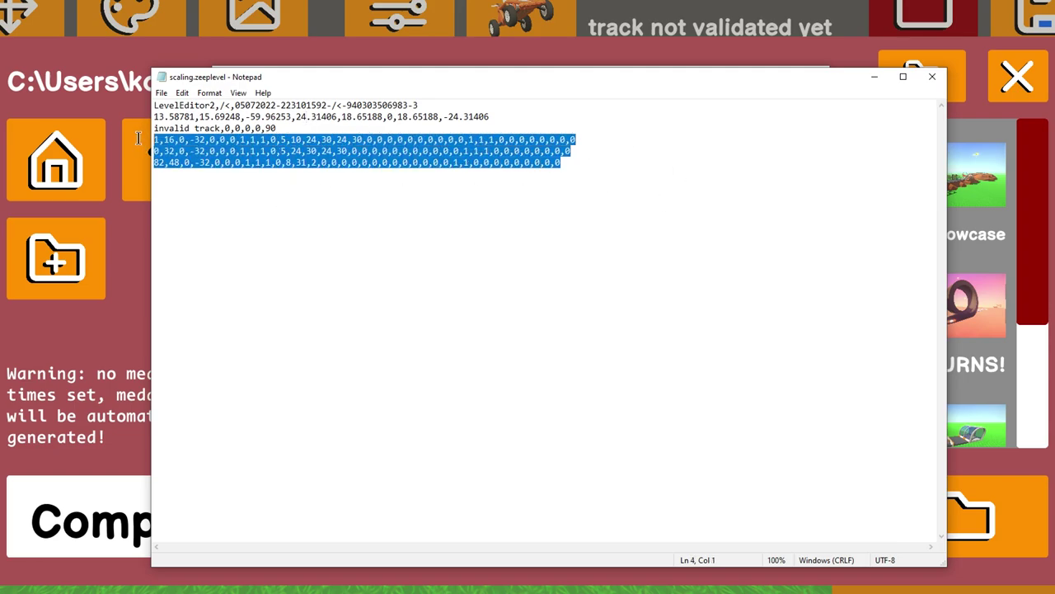
pyautogui.click(242, 183)
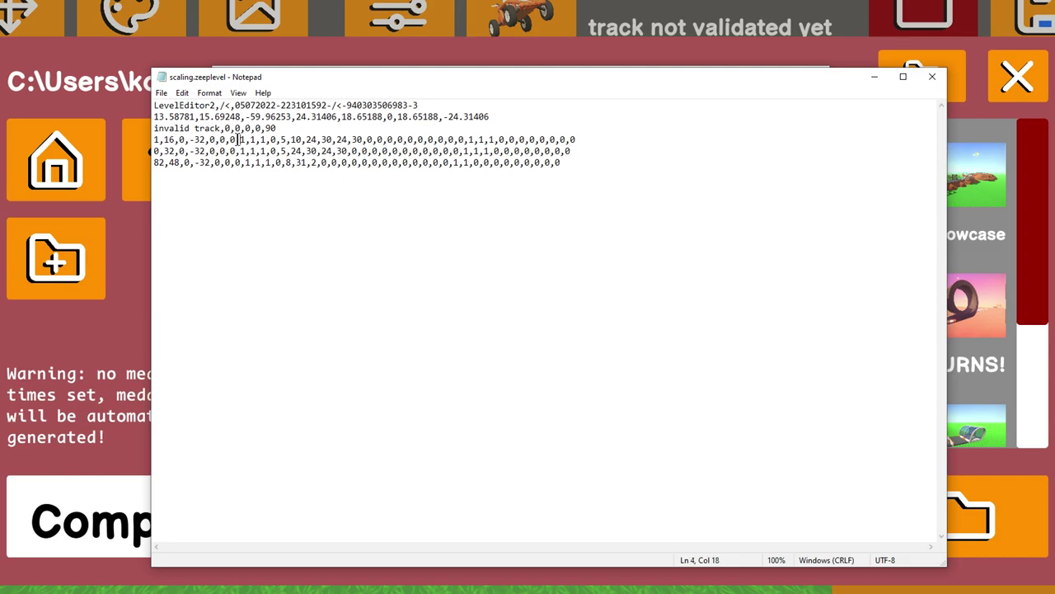
pyautogui.hotkey('shift', 'Right')
pyautogui.hotkey('shift', 'Right')
pyautogui.moveTo(467, 139); pyautogui.dragTo(495, 140)
pyautogui.moveTo(240, 139); pyautogui.dragTo(265, 140)
# - Set all three scale values in the first block line, the one for the start block, to 0.5
pyautogui.click(244, 142)
pyautogui.press('BackSpace')
pyautogui.write('1')
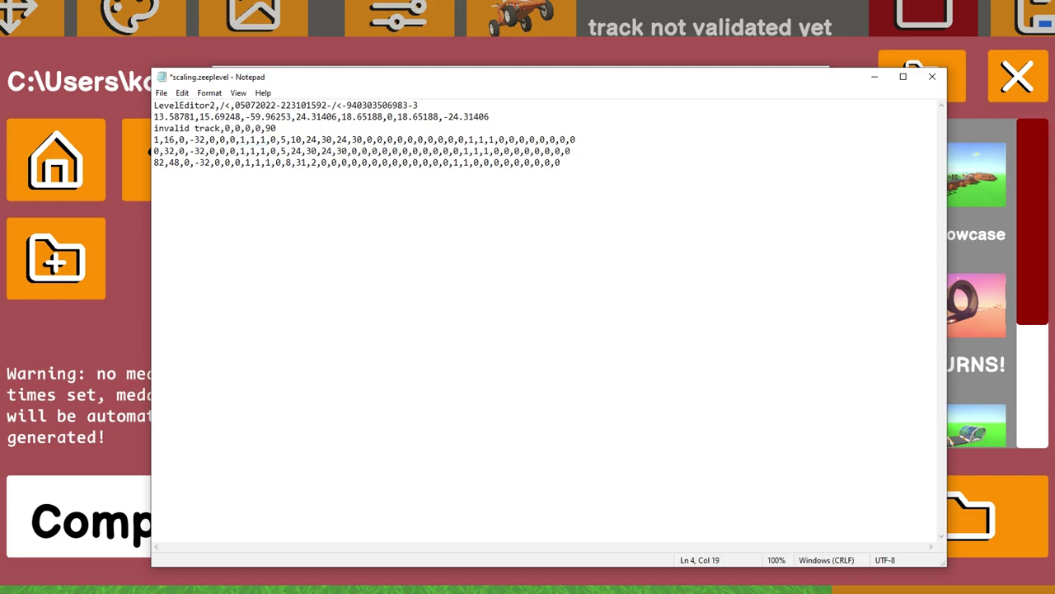
pyautogui.press('BackSpace')
pyautogui.write('0.5')
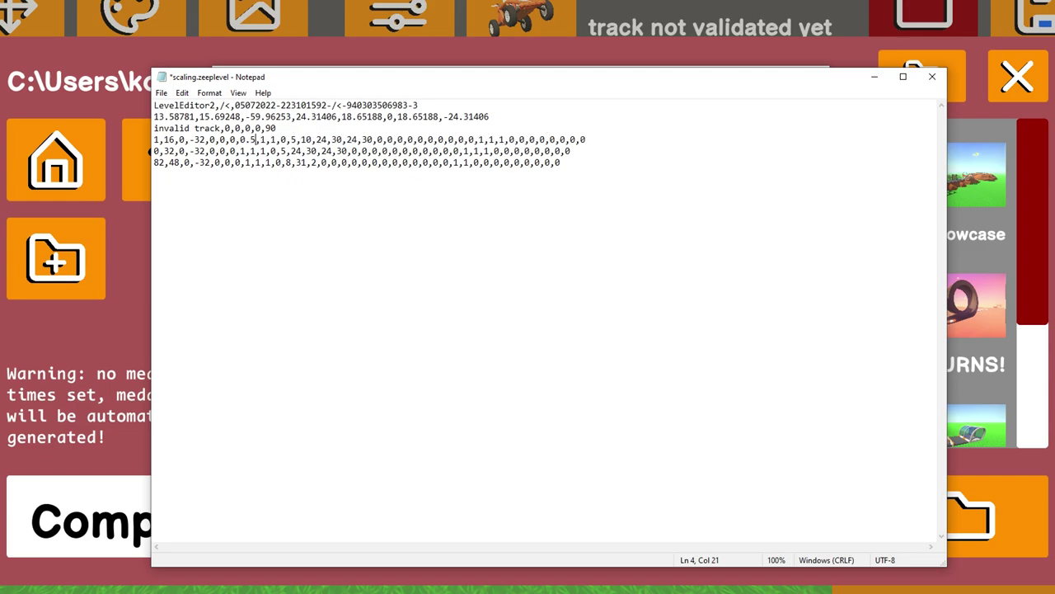
pyautogui.press('Delete')
pyautogui.write('0.5')
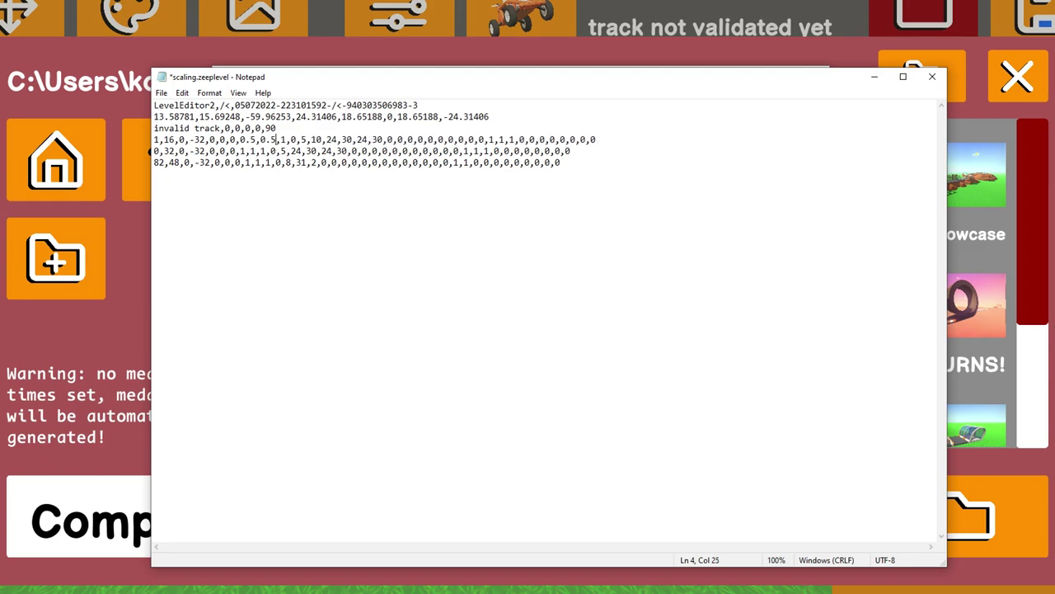
pyautogui.press('Delete')
pyautogui.write('0.5')
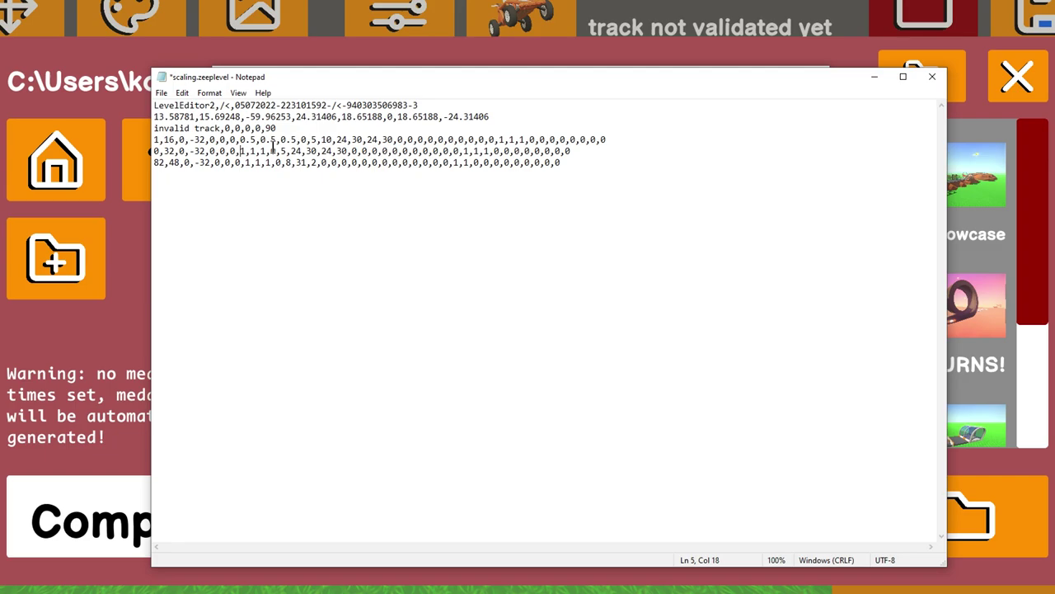
# - Set all three scale values in the second block line, the one for the road block, to 0.1
pyautogui.write('0.1,')
pyautogui.write('0.')
pyautogui.press('Right')
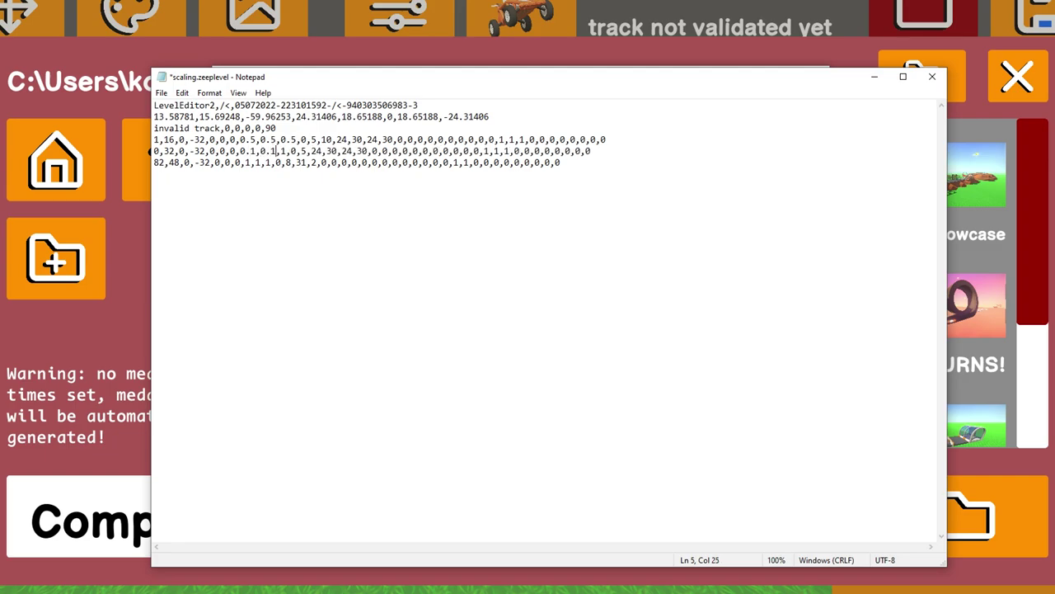
pyautogui.write('0.')
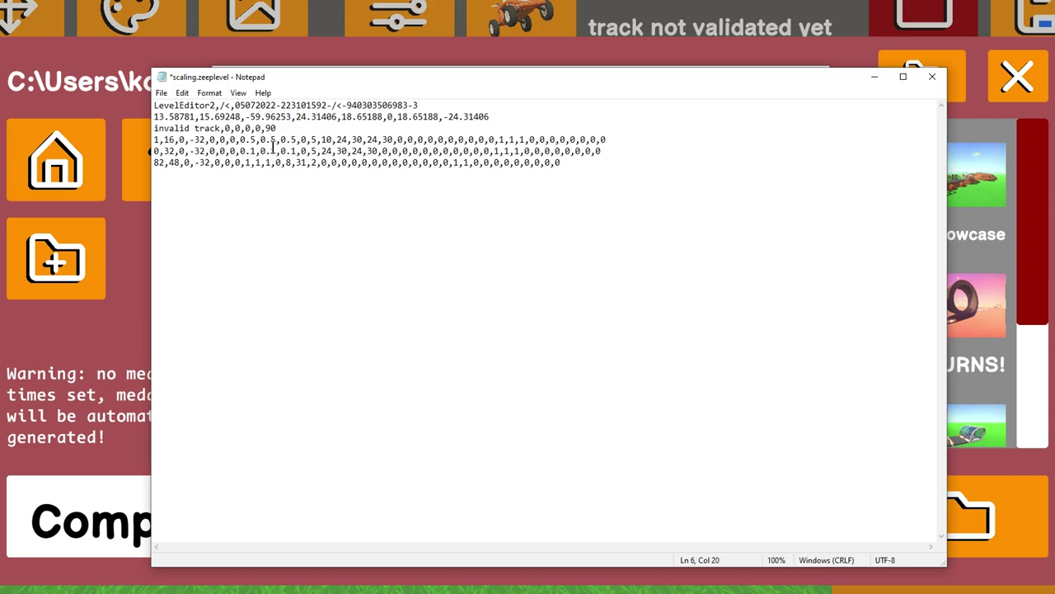
# - Set all three scale values in the third block line, the one for the pedway, to 10
pyautogui.press('BackSpace')
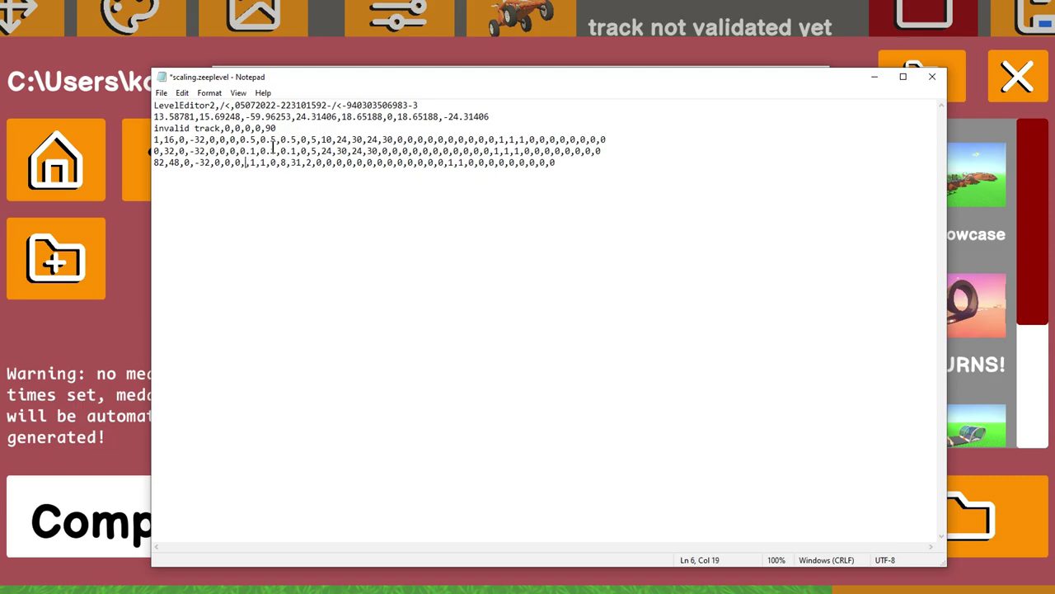
pyautogui.write('10')
pyautogui.press('Right')
pyautogui.press('Right')
pyautogui.write('0,')
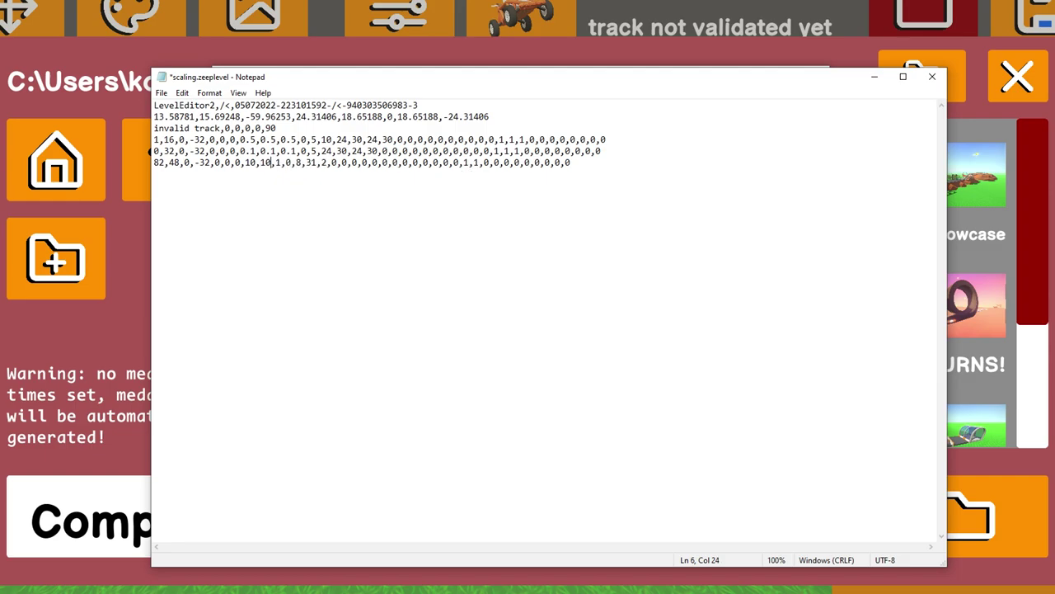
pyautogui.write('0')
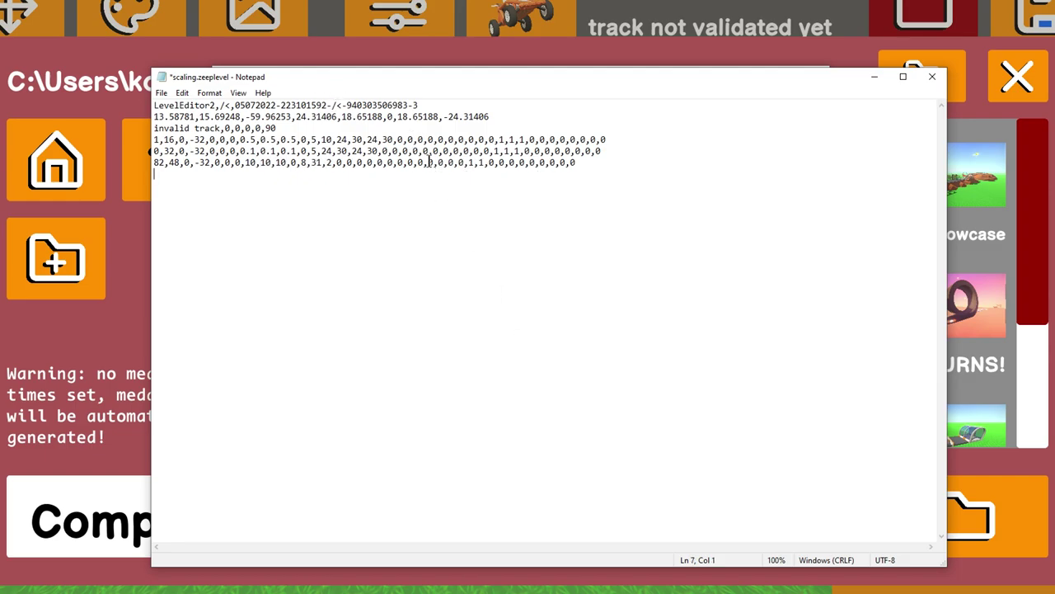
# - Save the edited level file and close both Notepad and the folder window
pyautogui.hotkey('ctrl', 's')
pyautogui.click(932, 76)
pyautogui.click(815, 74)
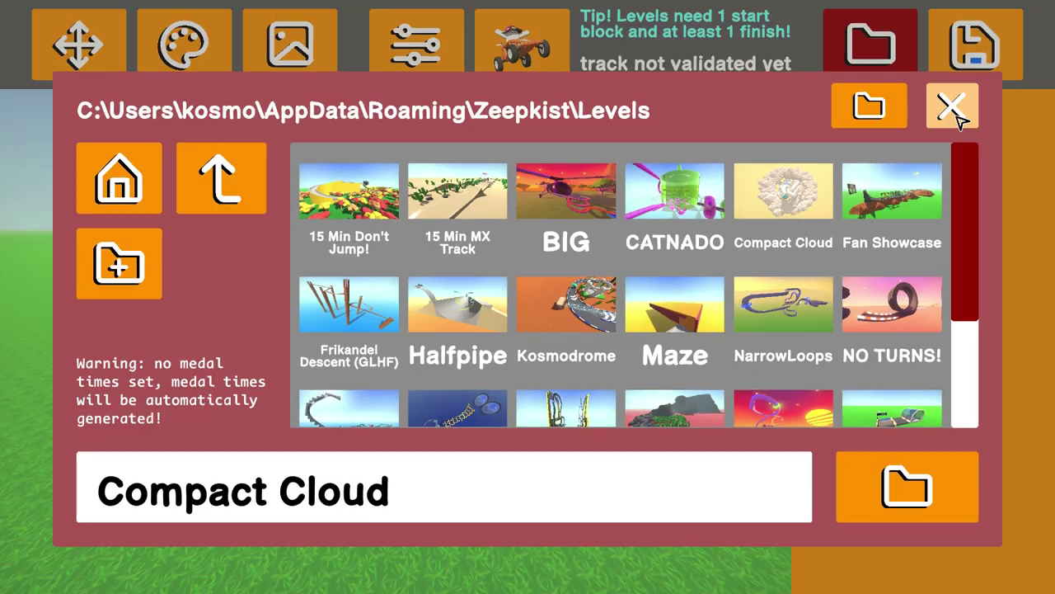
# - Refresh the level list by reopening it and load the scaling level in the Zeepkist editor
pyautogui.click(1017, 77)
pyautogui.click(923, 8)
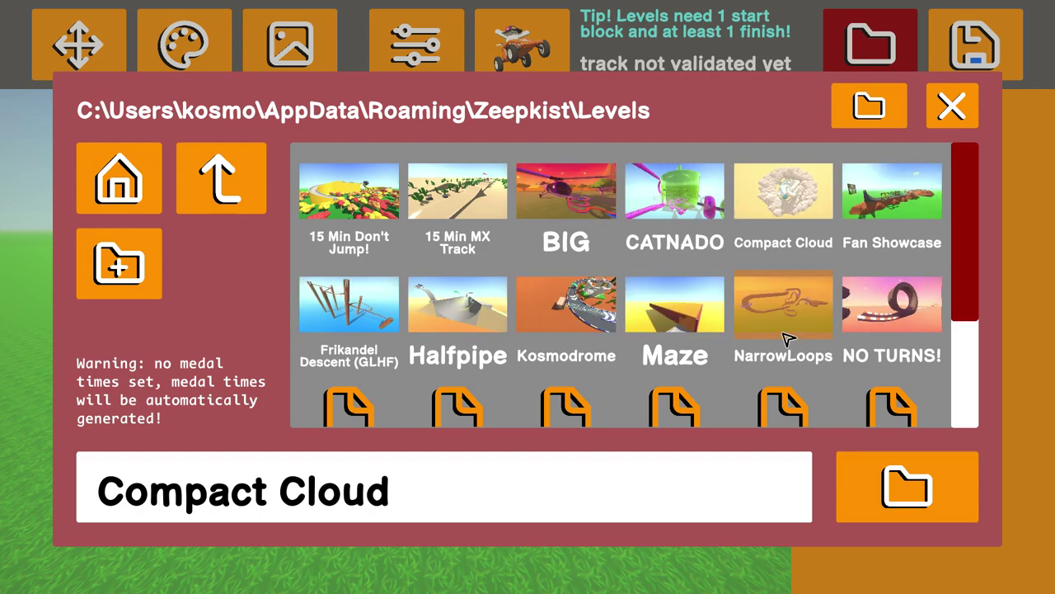
pyautogui.scroll(-2, 738, 293)
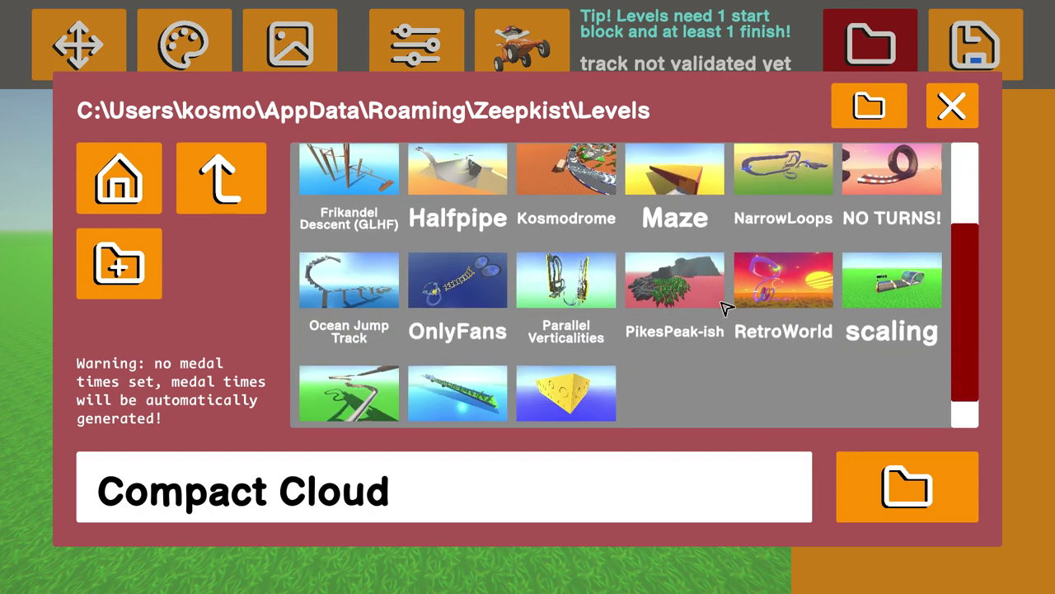
pyautogui.click(892, 280)
pyautogui.click(901, 495)
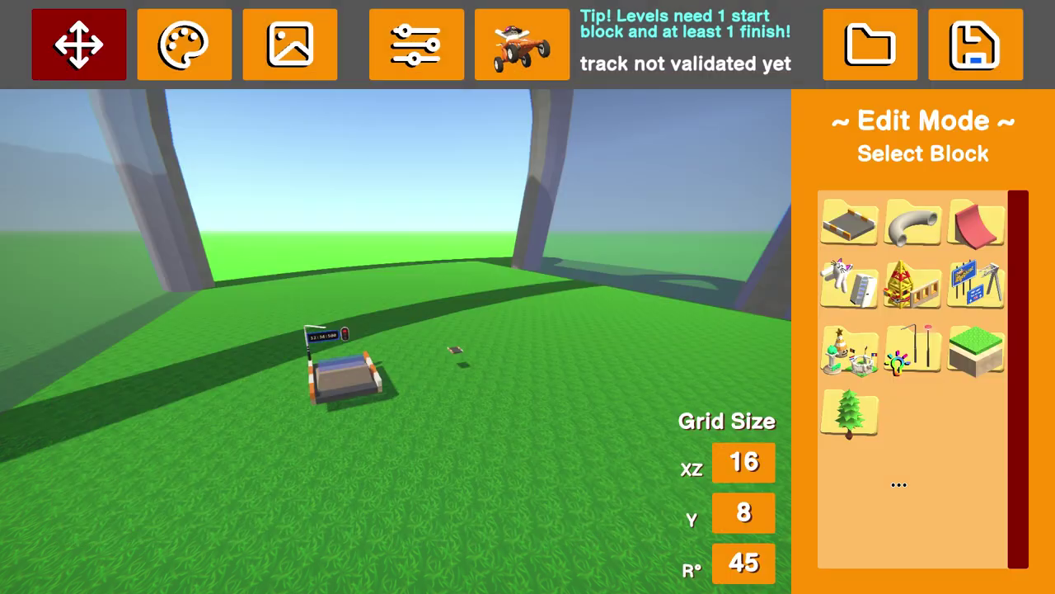
# - Place a copy of the enlarged pedway beside the original and deselect it
pyautogui.moveTo(475, 358); pyautogui.dragTo(418, 322, button='right')
pyautogui.press('s')
pyautogui.press('a')
pyautogui.press('s')
pyautogui.click(407, 313)
pyautogui.press('g')
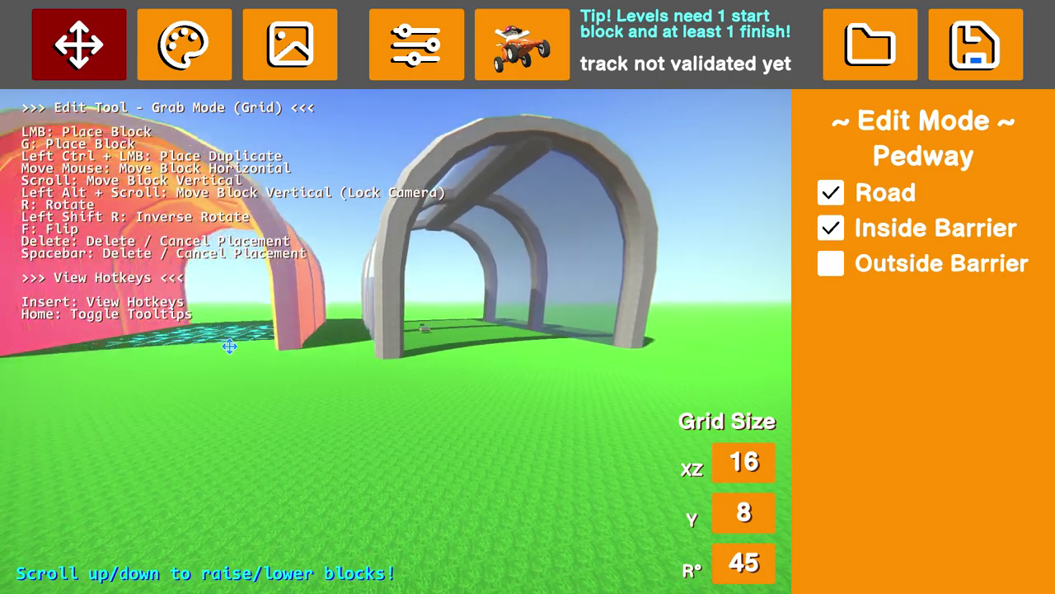
pyautogui.click(358, 396)
pyautogui.moveTo(358, 396); pyautogui.dragTo(310, 397, button='right')
pyautogui.press('d')
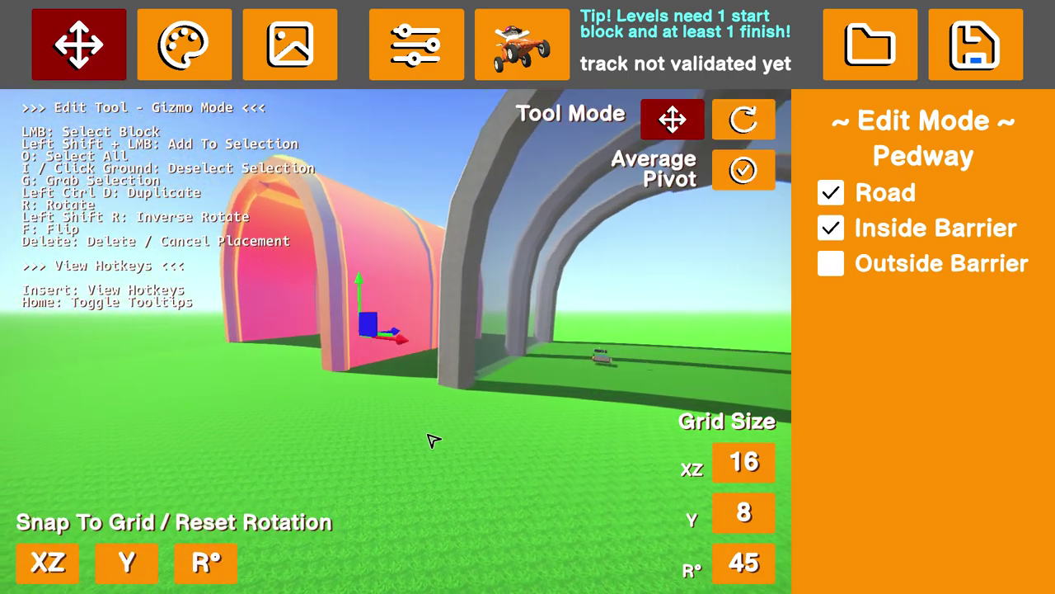
pyautogui.click(427, 435)
# - Examine the scaled-down start block up close from the front
pyautogui.press('w')
pyautogui.moveTo(428, 434); pyautogui.dragTo(379, 336, button='right')
pyautogui.press('d')
pyautogui.press('w')
pyautogui.press('s')
pyautogui.press('w')
pyautogui.press('a')
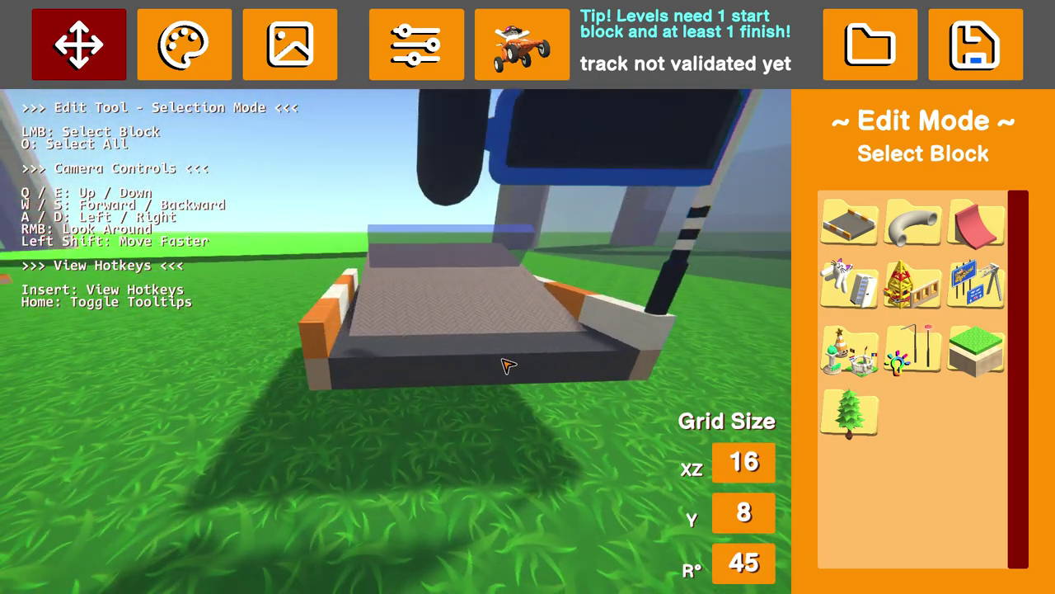
pyautogui.press('d')
# - Select the tiny road block near the start block and compare its size with the enlarged pedways
pyautogui.click(360, 289)
pyautogui.moveTo(372, 302); pyautogui.dragTo(593, 324, button='right')
pyautogui.press('a')
pyautogui.click(416, 338)
pyautogui.moveTo(416, 338); pyautogui.dragTo(449, 385, button='right')
pyautogui.press('s')
pyautogui.press('Delete')
pyautogui.press('s')
pyautogui.press('s')
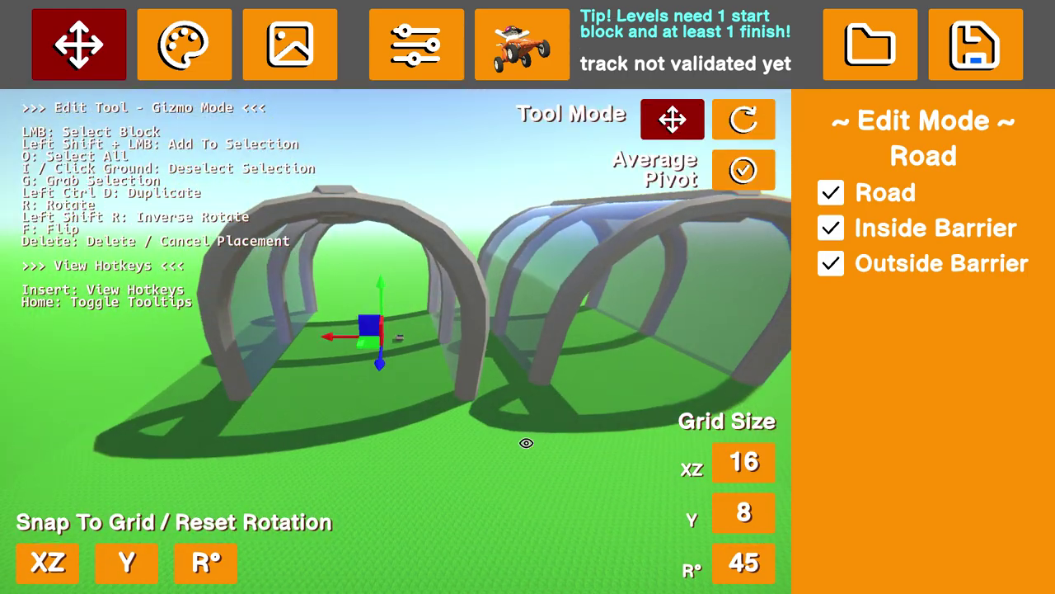
pyautogui.click(534, 449)
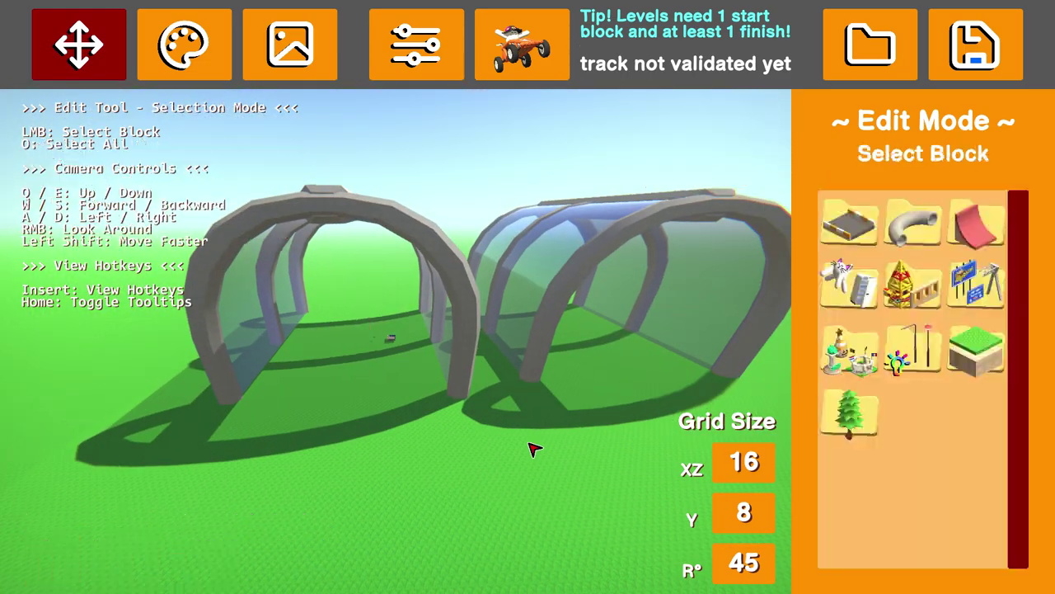
# - Look through the props block category and examine the two enlarged pedways from several angles
pyautogui.click(860, 285)
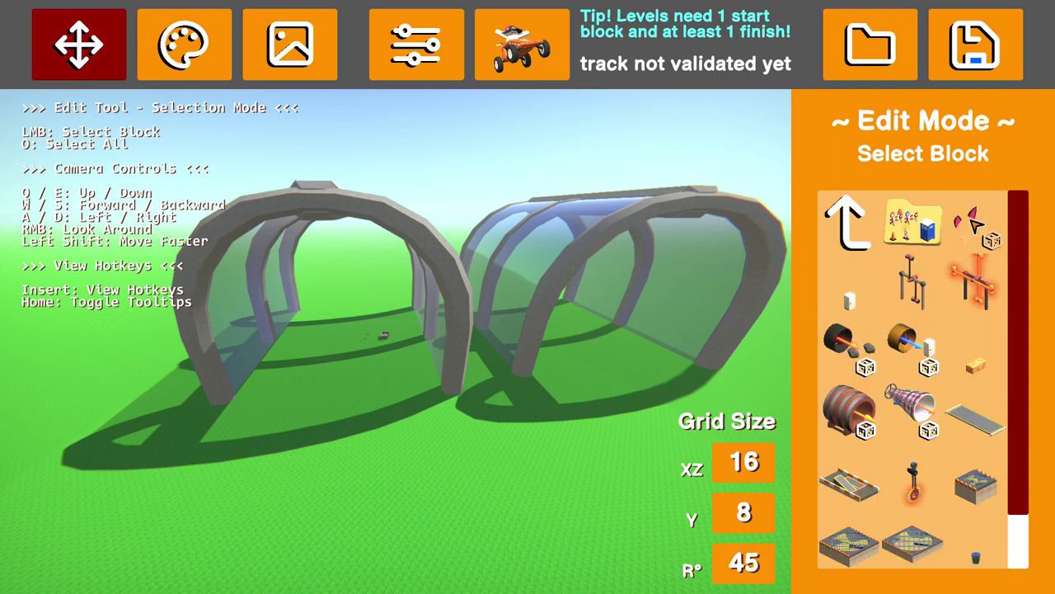
pyautogui.scroll(-1, 1001, 540)
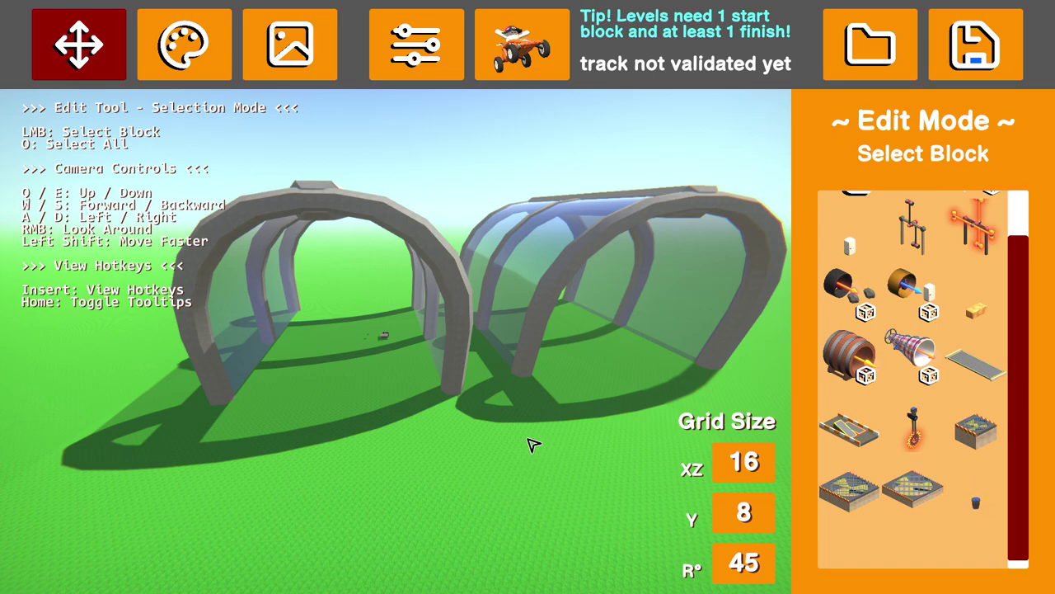
pyautogui.moveTo(515, 434); pyautogui.dragTo(542, 433, button='right')
pyautogui.press('w')
pyautogui.press('a')
pyautogui.press('w')
pyautogui.press('s')
pyautogui.press('s')
pyautogui.press('w')
pyautogui.press('s')
pyautogui.press('w')
pyautogui.moveTo(494, 332); pyautogui.dragTo(555, 315, button='right')
pyautogui.press('w')
pyautogui.press('a')
pyautogui.press('w')
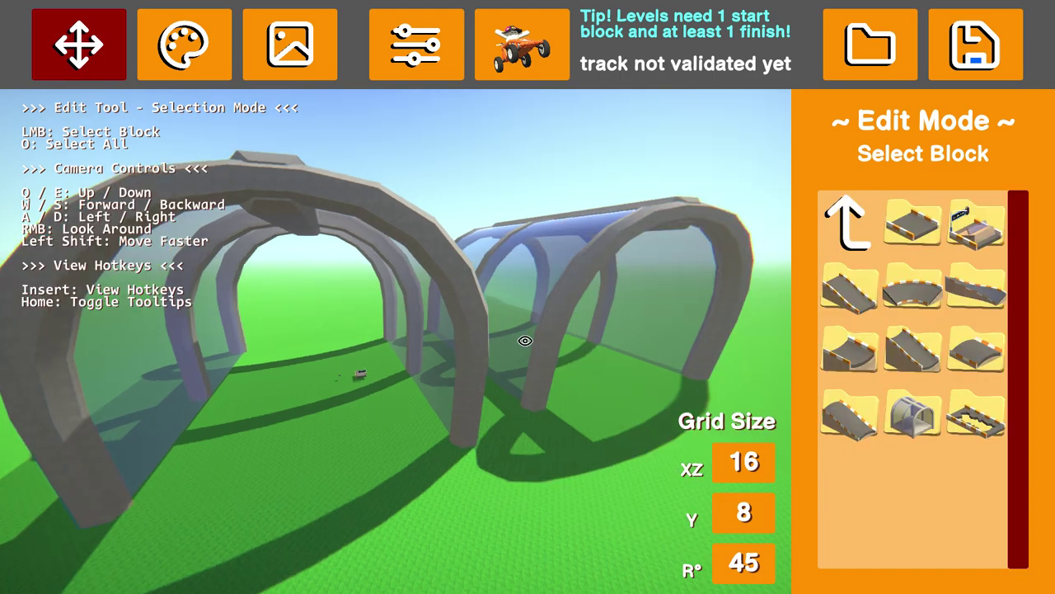
pyautogui.moveTo(523, 337); pyautogui.dragTo(662, 365, button='right')
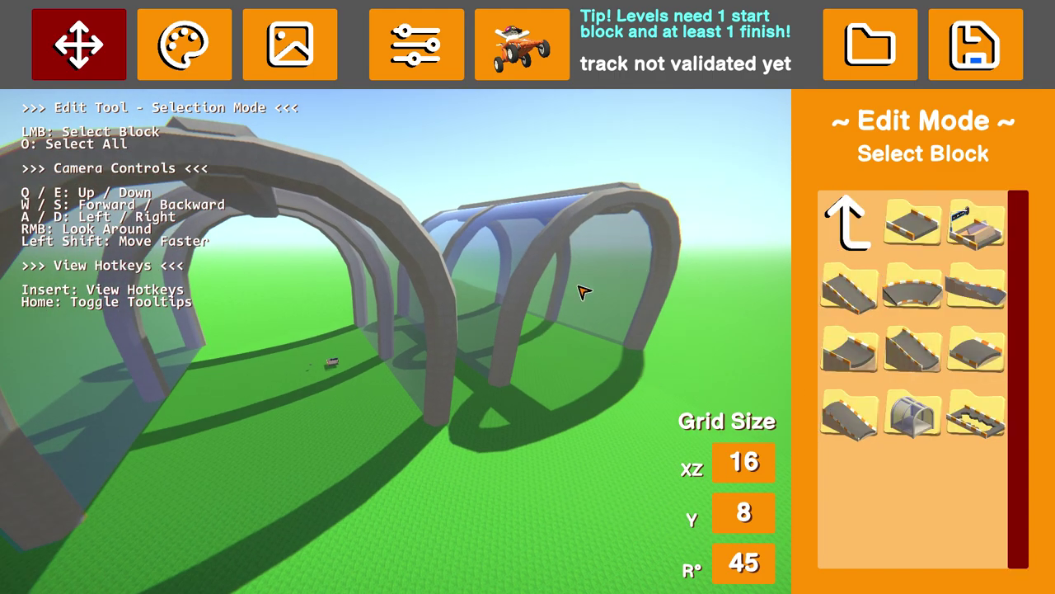
pyautogui.moveTo(581, 277); pyautogui.dragTo(615, 260, button='right')
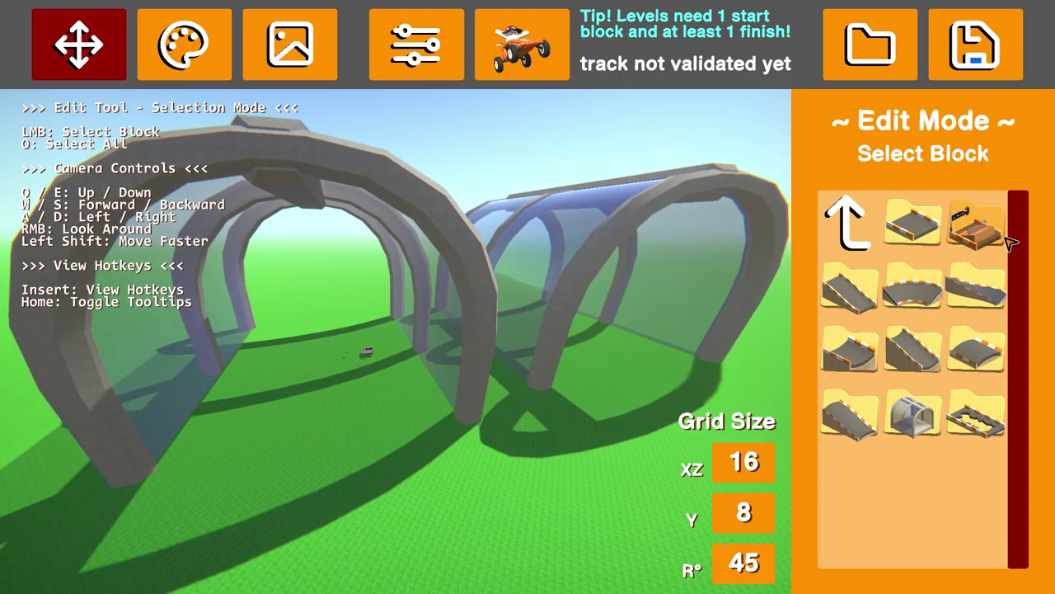
# - Browse the start, checkpoint and finish blocks in the road category
pyautogui.click(937, 235)
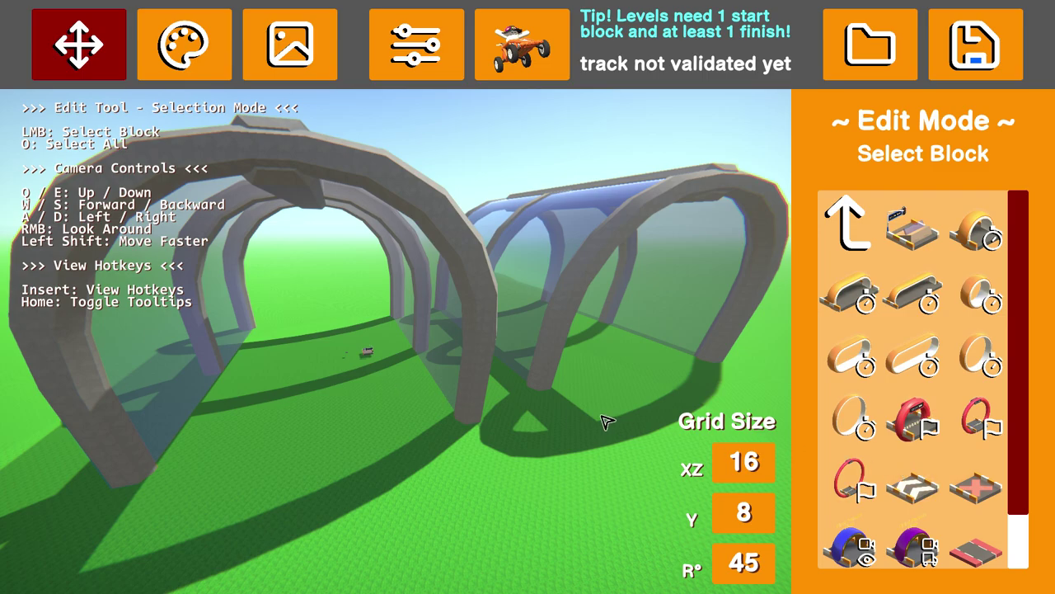
pyautogui.moveTo(529, 408); pyautogui.dragTo(525, 407, button='right')
pyautogui.press('s')
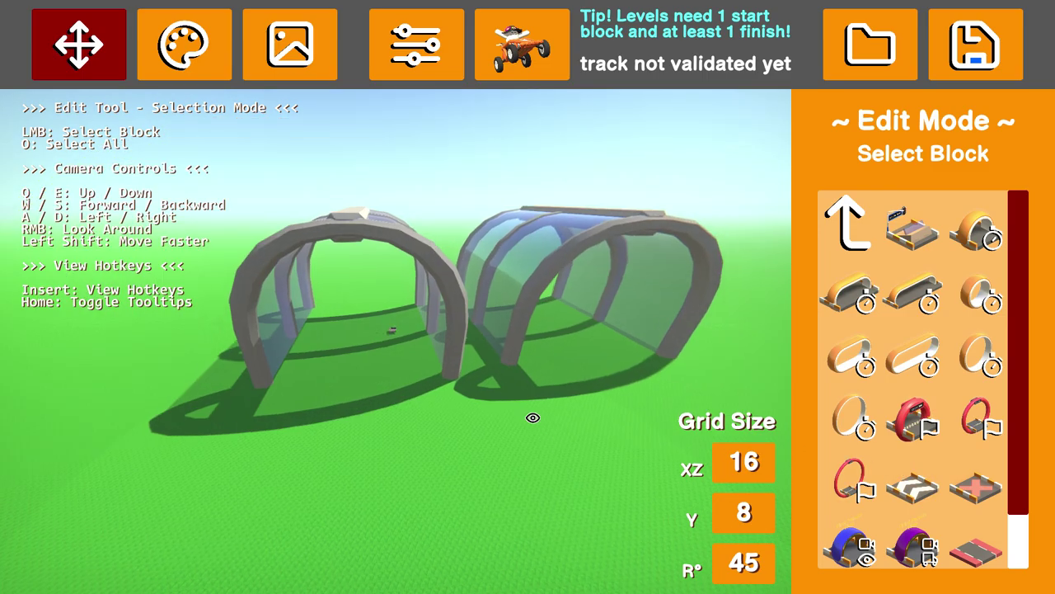
pyautogui.moveTo(533, 417); pyautogui.dragTo(542, 423, button='right')
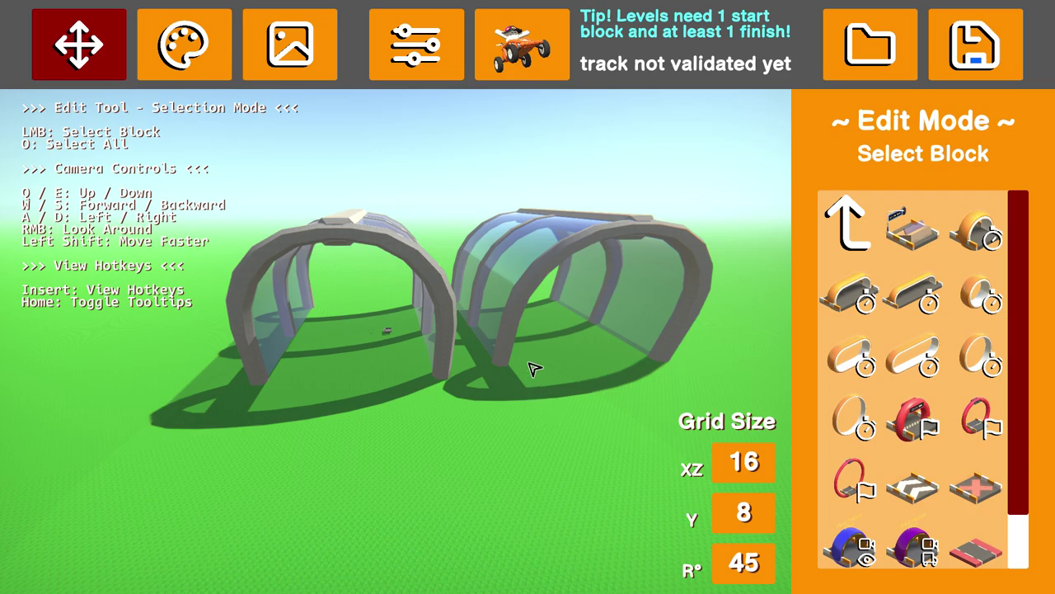
pyautogui.press('s')
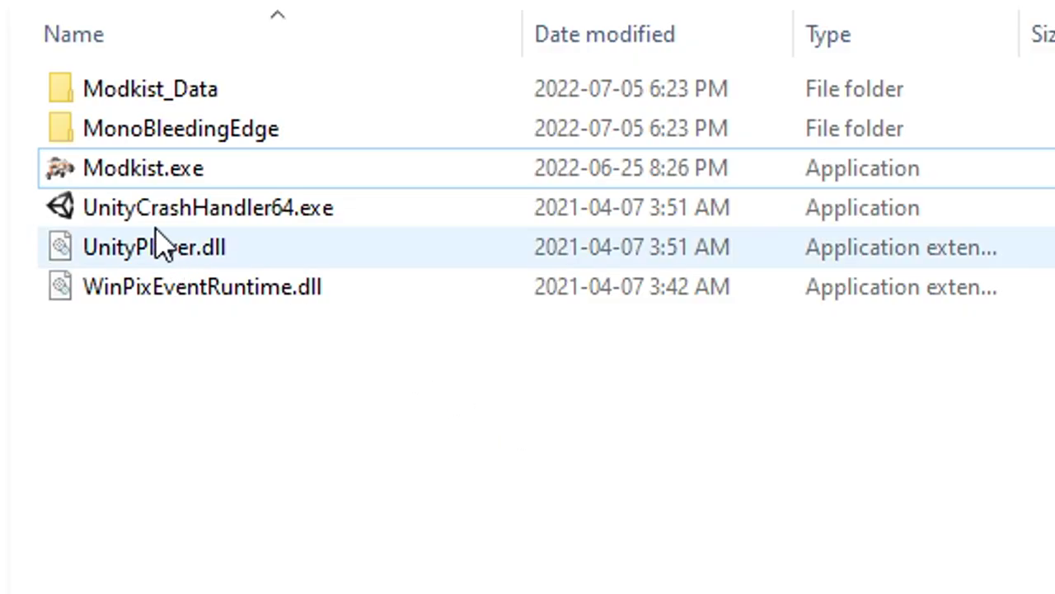
# - Launch Modkist.exe, filter the mods by the Plugin type and search for "object"
pyautogui.click(99, 170)
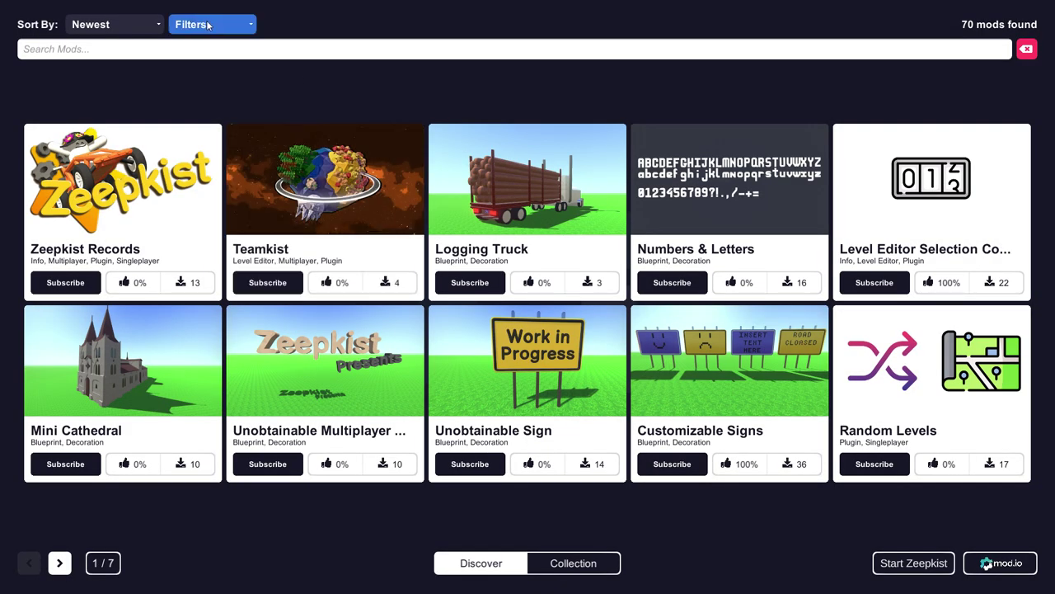
pyautogui.click(210, 24)
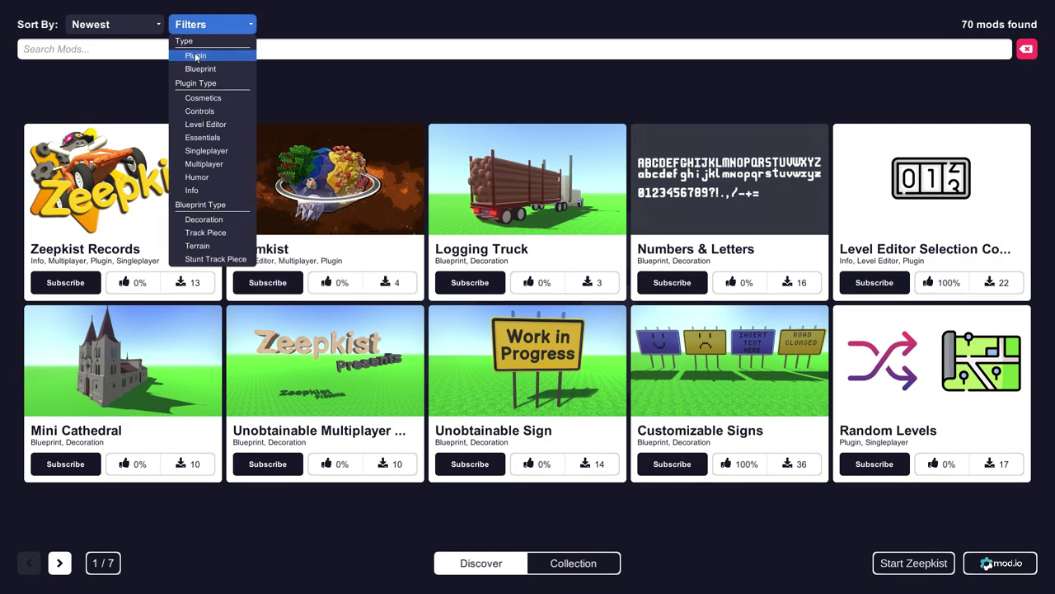
pyautogui.click(197, 56)
pyautogui.click(99, 53)
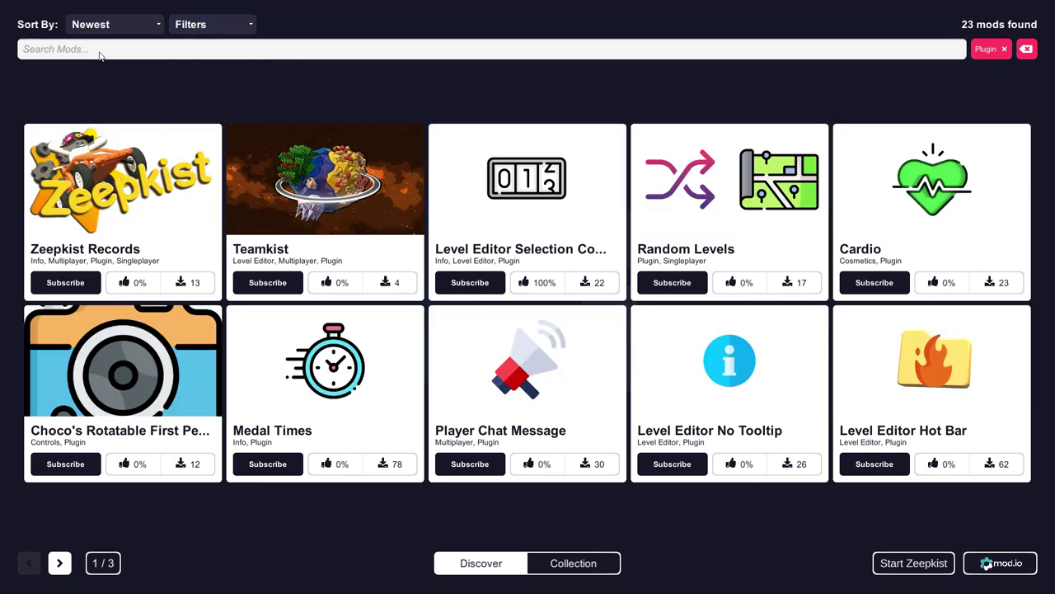
pyautogui.write('object')
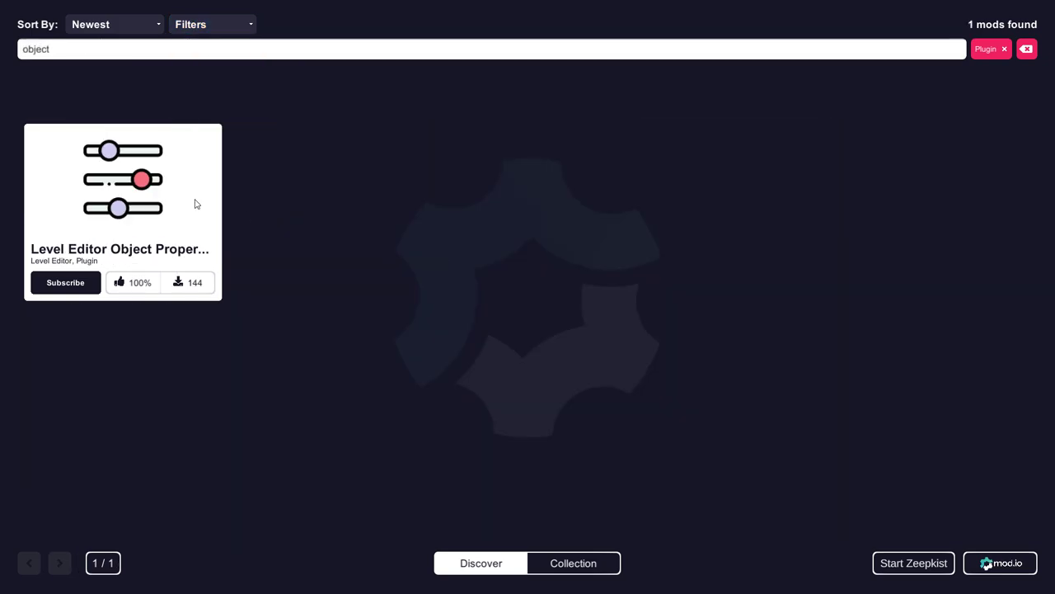
# - Subscribe to the Level Editor Object Properties mod and close its details
pyautogui.click(162, 196)
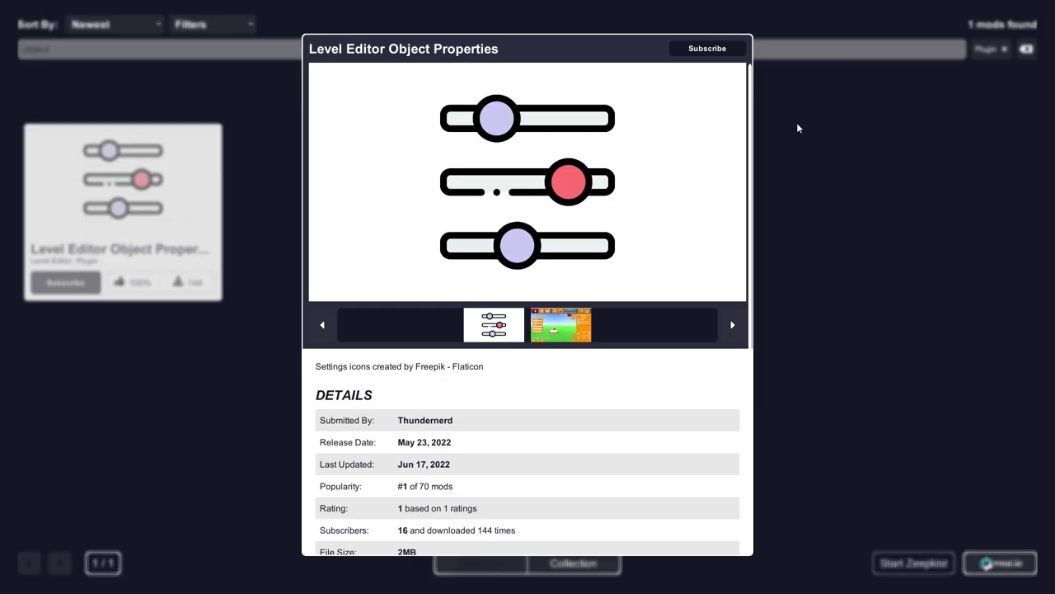
pyautogui.click(707, 48)
pyautogui.click(829, 278)
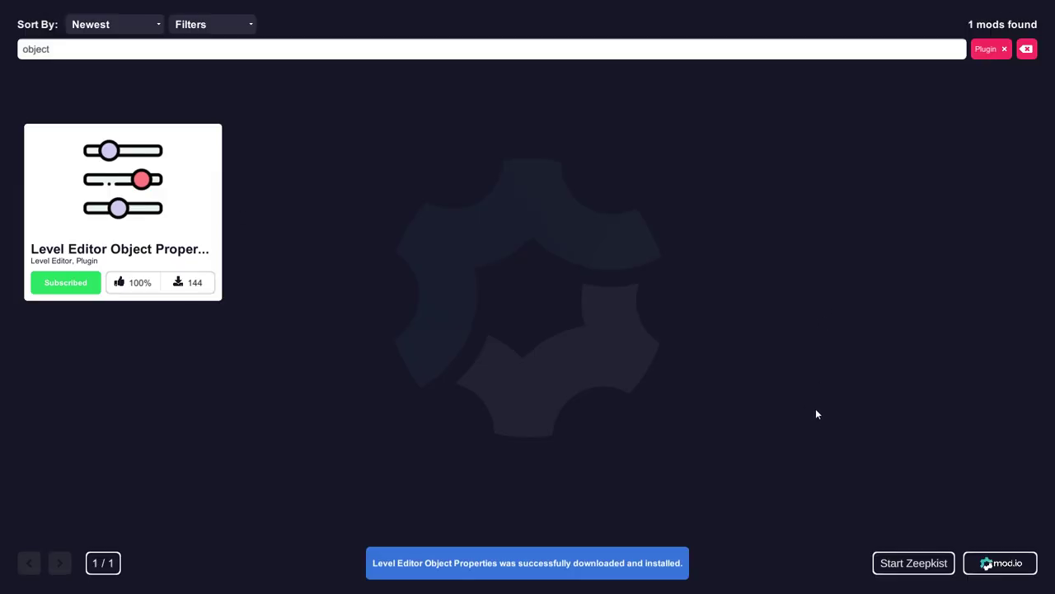
# - Start Zeepkist from Modkist and enter the level editor
pyautogui.click(905, 567)
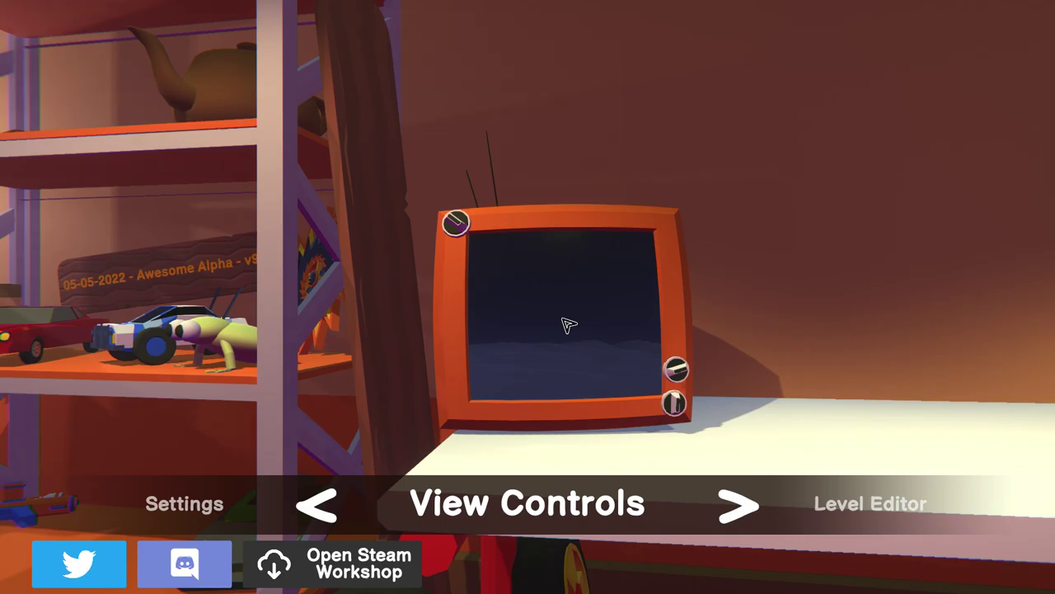
pyautogui.press('Right')
pyautogui.click(567, 324)
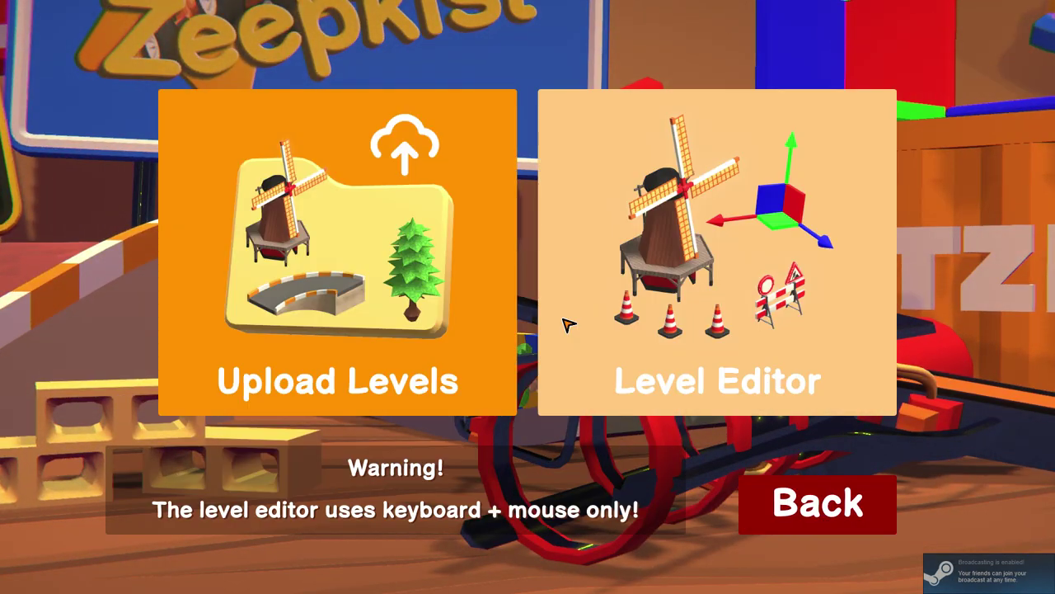
pyautogui.click(567, 325)
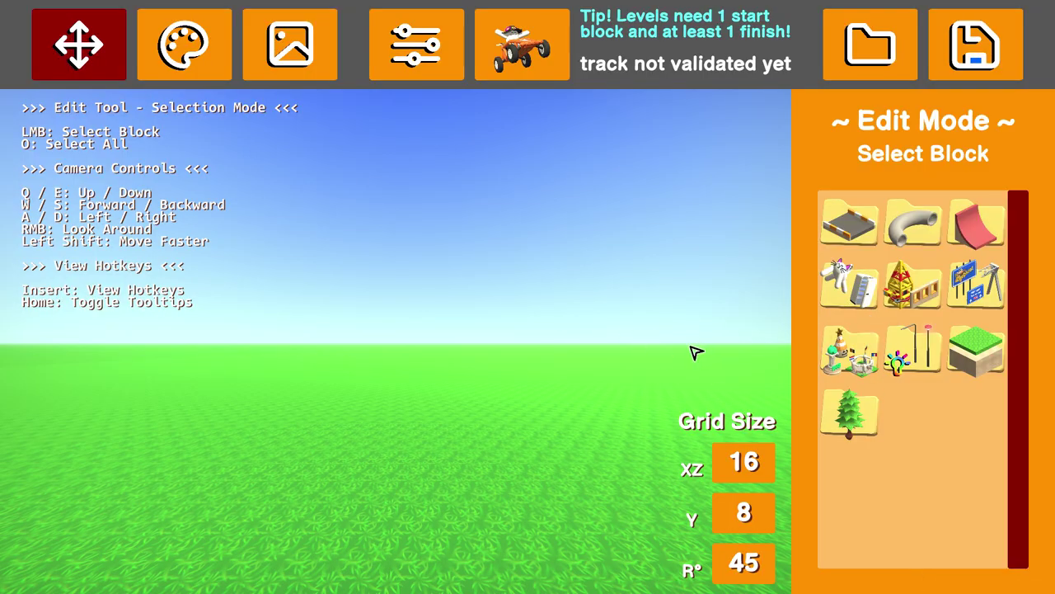
# - Place a straight road block with both barriers in the empty level at position 0, 0, -32
pyautogui.moveTo(623, 355); pyautogui.dragTo(636, 407, button='right')
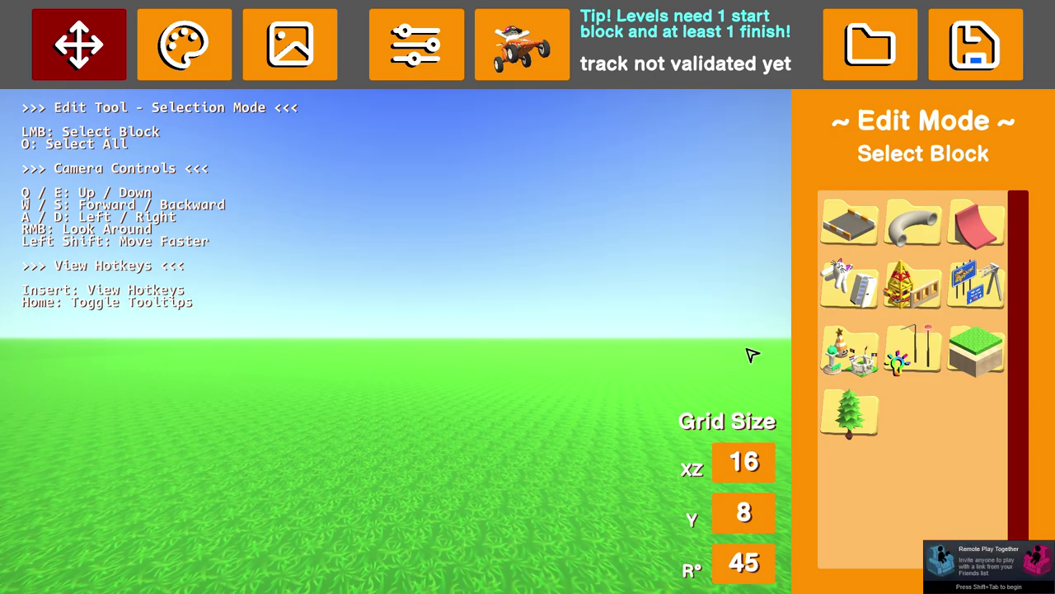
pyautogui.moveTo(349, 326); pyautogui.dragTo(356, 377, button='right')
pyautogui.click(849, 221)
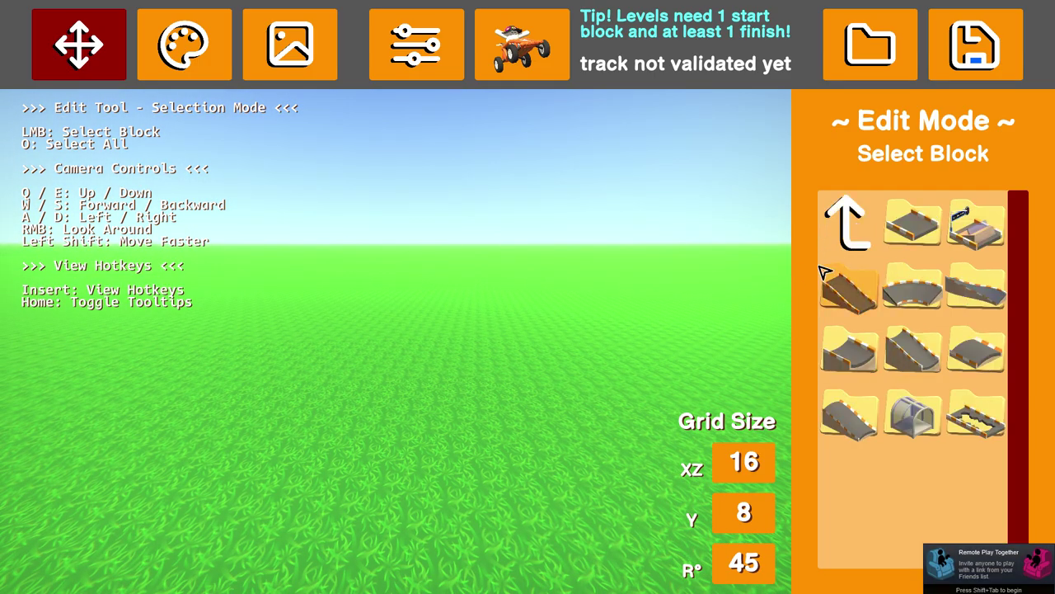
pyautogui.click(923, 231)
pyautogui.click(925, 241)
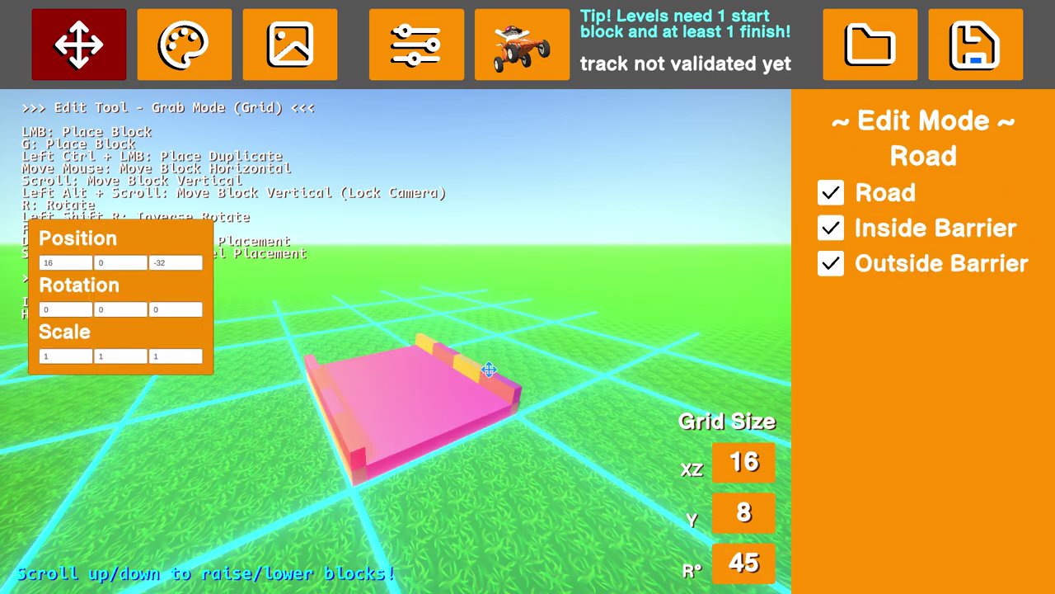
pyautogui.scroll(-3, 576, 376)
pyautogui.scroll(2, 240, 312)
pyautogui.moveTo(329, 272); pyautogui.dragTo(287, 316, button='right')
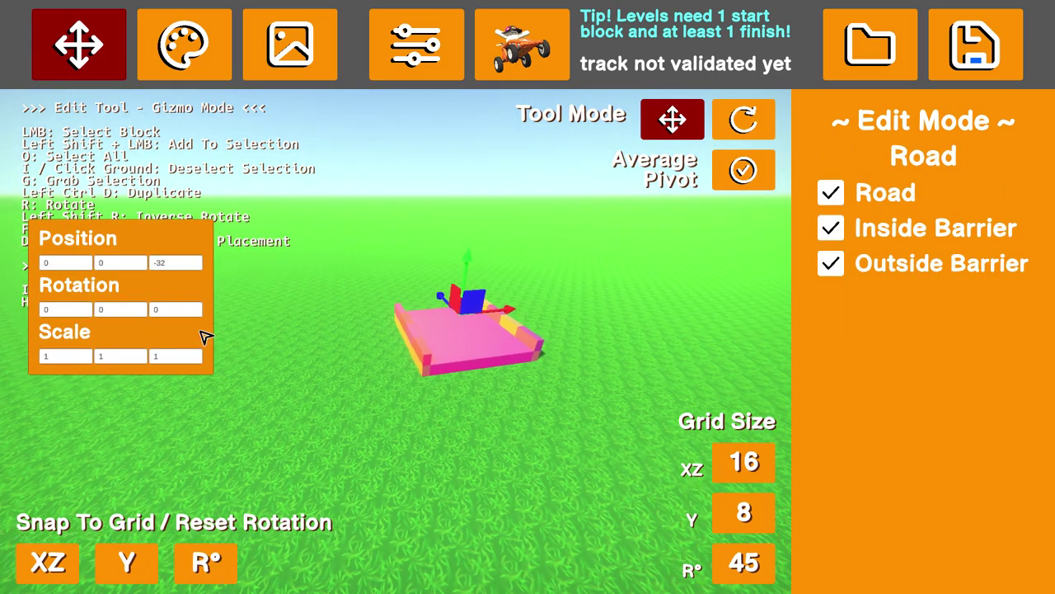
pyautogui.moveTo(205, 335); pyautogui.dragTo(1, 346, button='right')
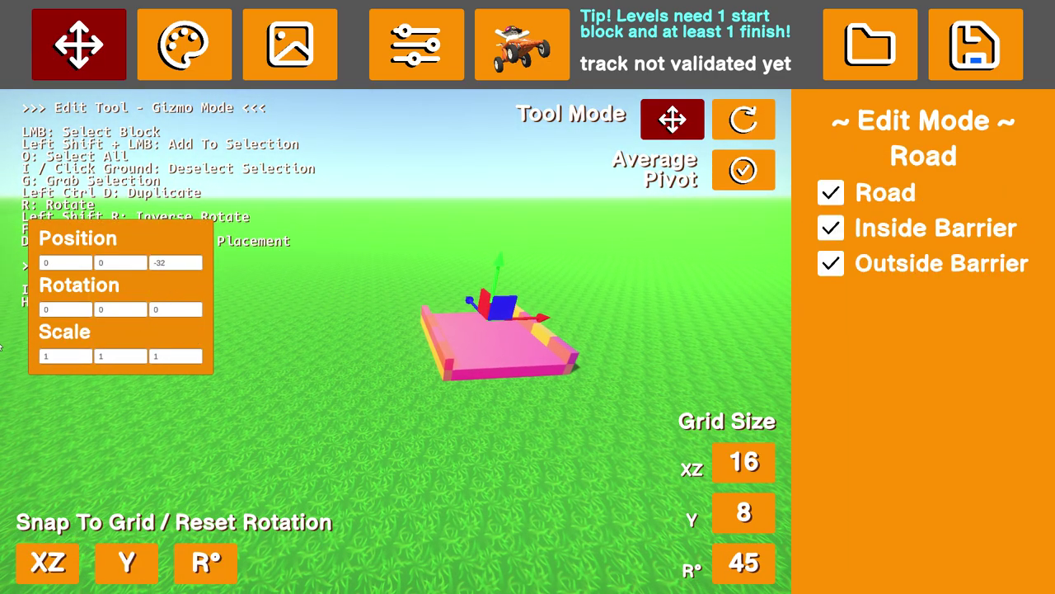
# - Set the selected straight road block's scale to 5 on X and 10 on Z
pyautogui.write('d')
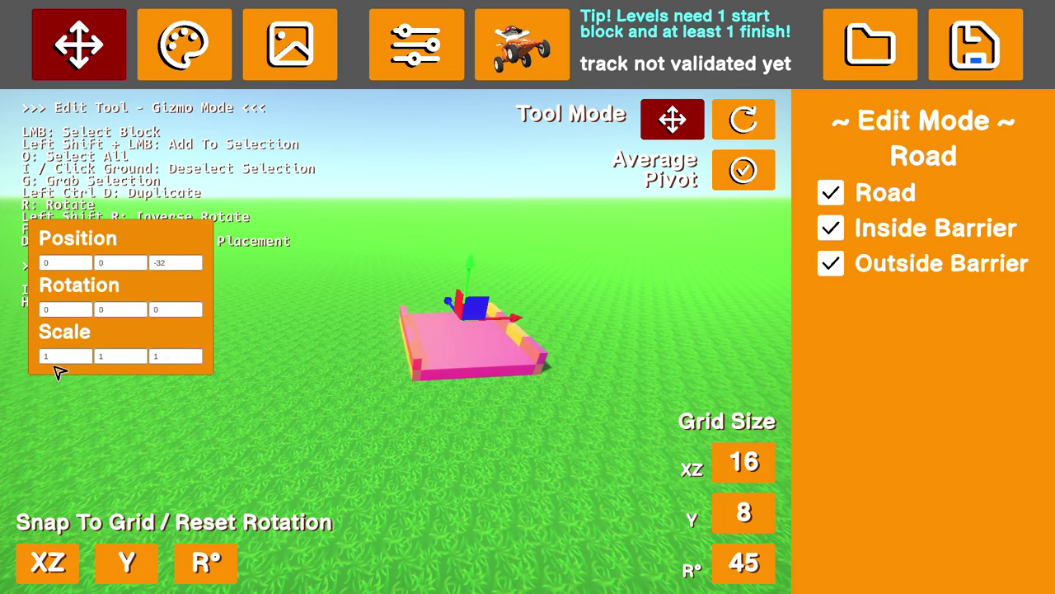
pyautogui.write('5')
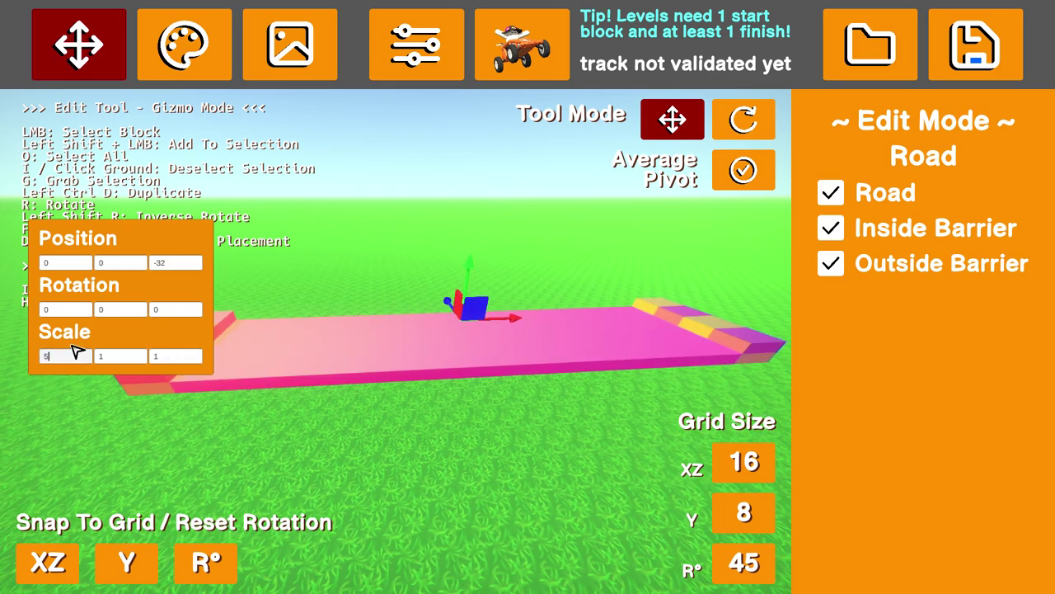
pyautogui.click(185, 358)
pyautogui.write('0')
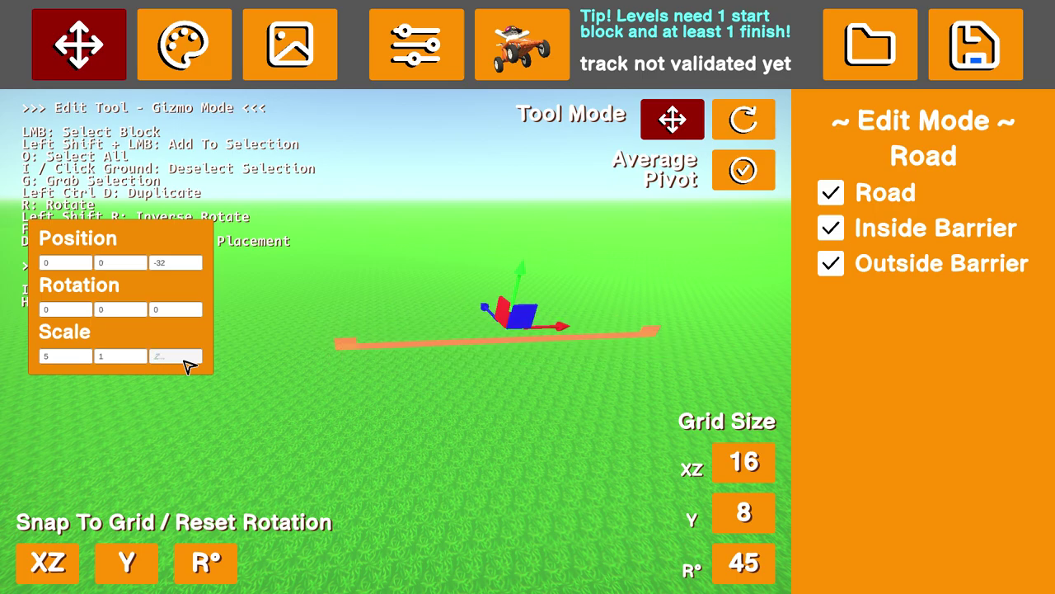
pyautogui.write('10')
# - Examine the enlarged straight road block from several sides
pyautogui.press('s')
pyautogui.moveTo(247, 384); pyautogui.dragTo(467, 417, button='right')
pyautogui.press('w')
pyautogui.press('a')
pyautogui.press('s')
pyautogui.press('a')
pyautogui.press('w')
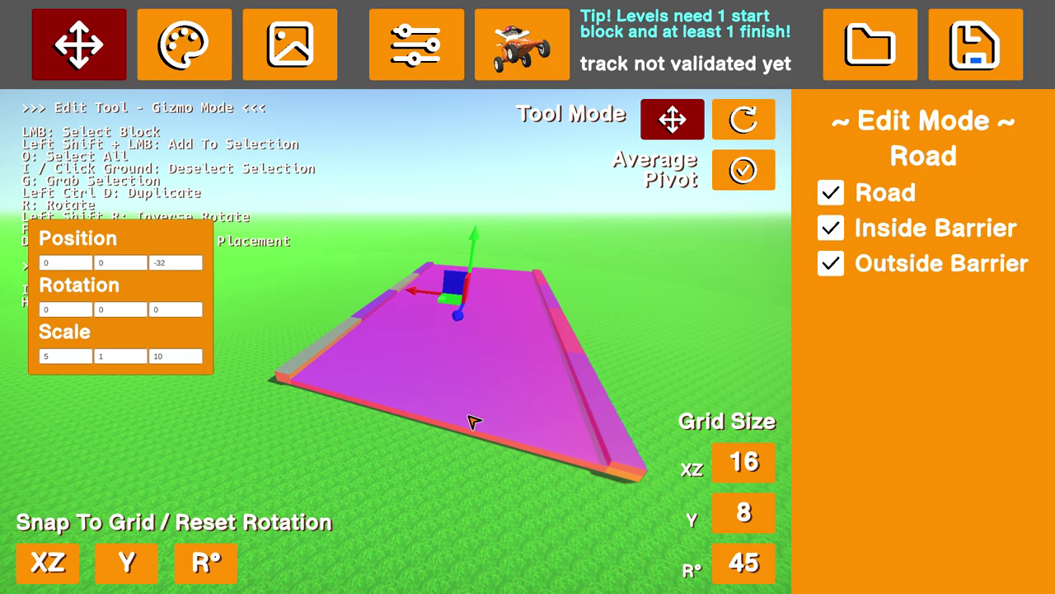
pyautogui.moveTo(482, 431)
pyautogui.mouseDown(button='right')
pyautogui.moveTo(468, 427)
pyautogui.moveTo(473, 437)
pyautogui.mouseUp(button='right')
pyautogui.press('w')
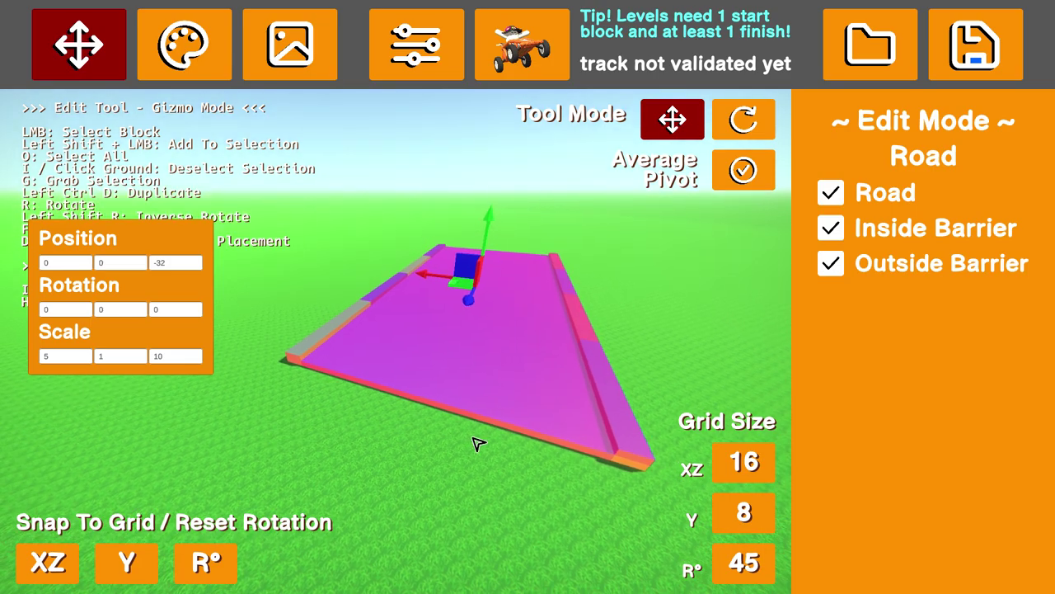
pyautogui.press('s')
pyautogui.moveTo(478, 444); pyautogui.dragTo(409, 428, button='right')
pyautogui.press('d')
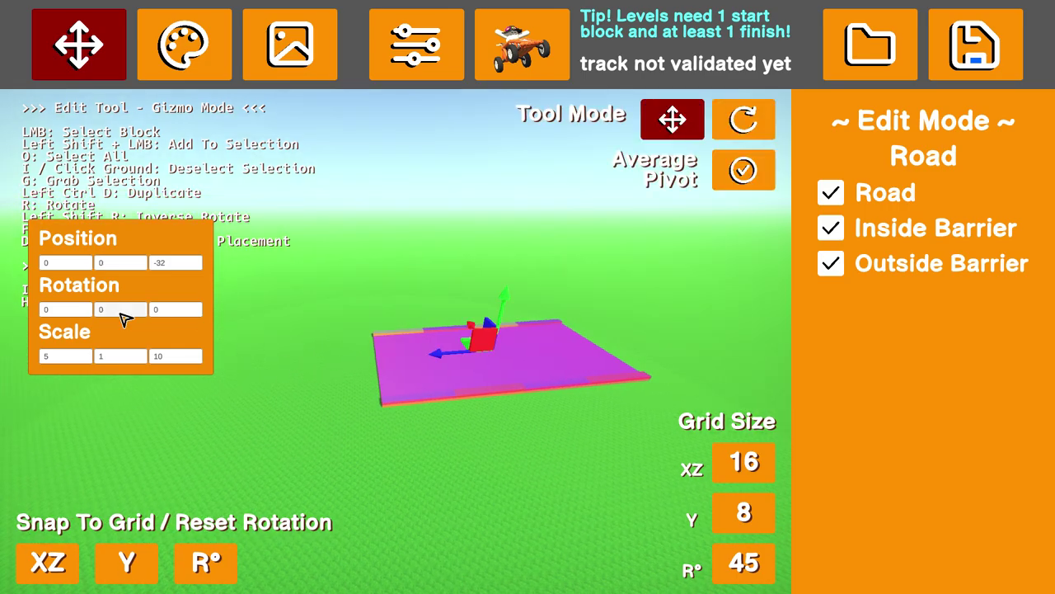
# - Try a Y rotation of 45 on the straight road block, and replace it with 1
pyautogui.click(125, 315)
pyautogui.write('45')
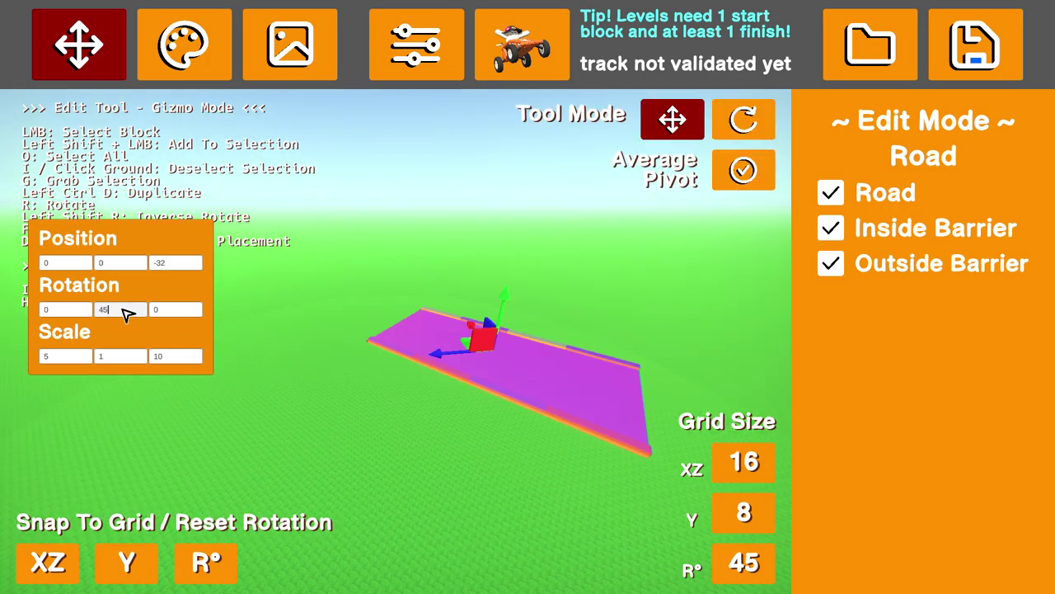
pyautogui.press('BackSpace')
pyautogui.press('BackSpace')
pyautogui.write('1')
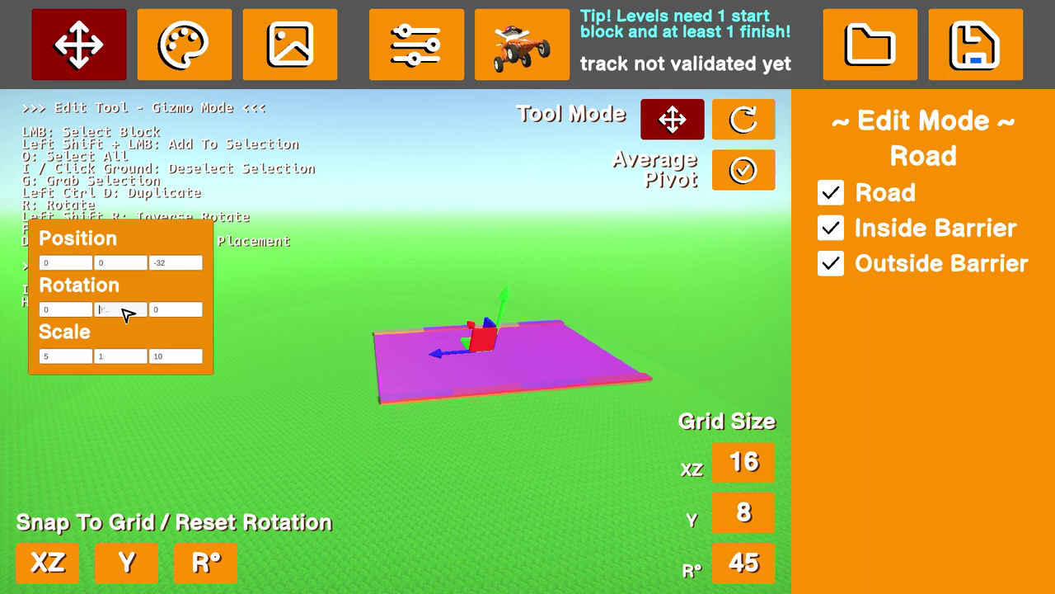
# - Switch the tool mode to rotation and inspect the rotated straight road block from different angles
pyautogui.click(743, 119)
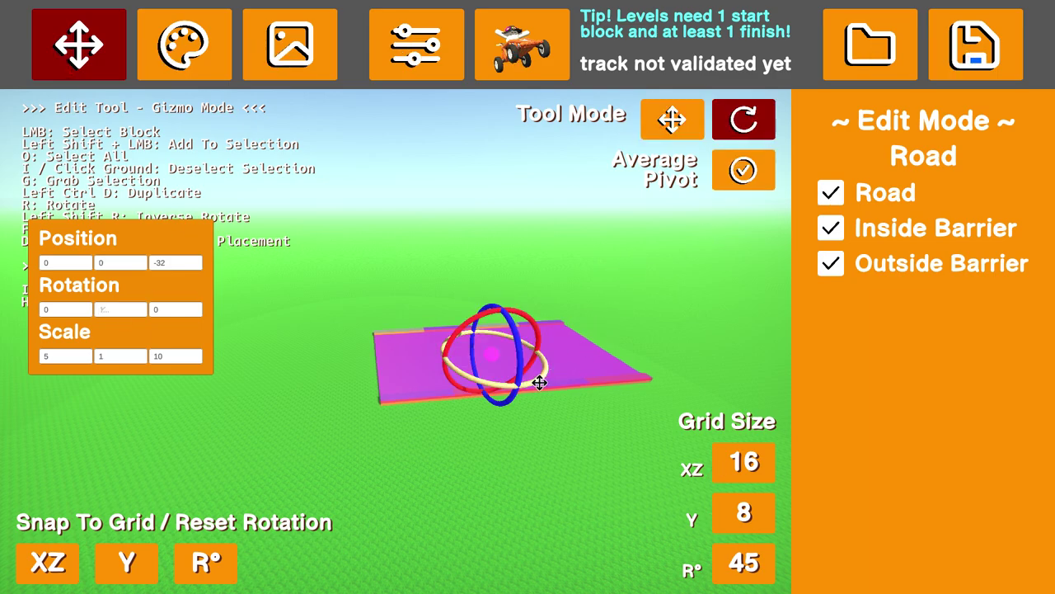
pyautogui.click(584, 451)
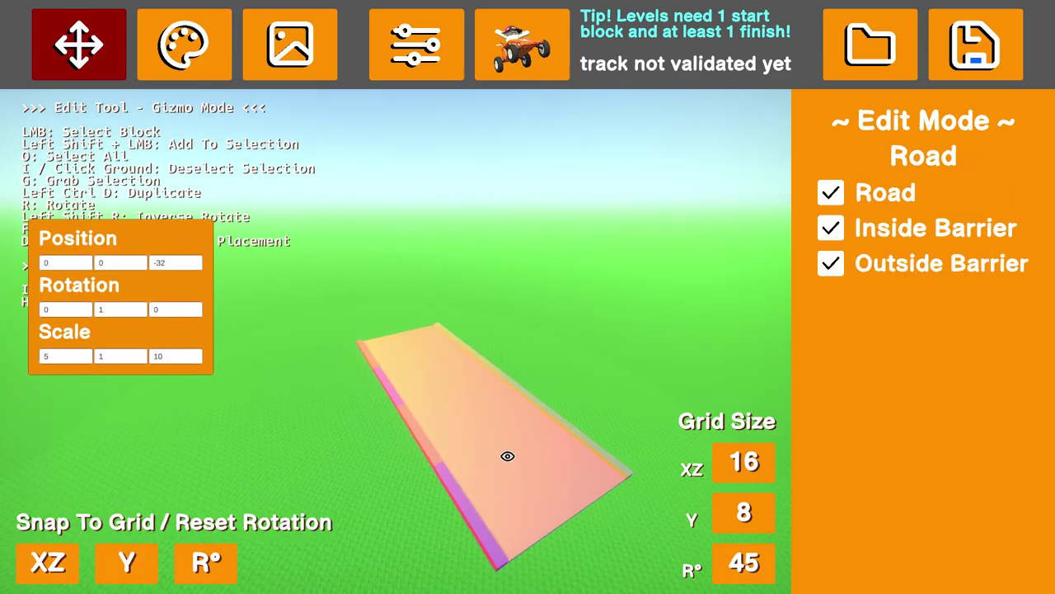
pyautogui.moveTo(508, 455)
pyautogui.mouseDown(button='right')
pyautogui.moveTo(471, 470)
pyautogui.moveTo(502, 474)
pyautogui.mouseUp(button='right')
pyautogui.press('d')
pyautogui.moveTo(492, 473); pyautogui.dragTo(474, 437, button='right')
pyautogui.press('a')
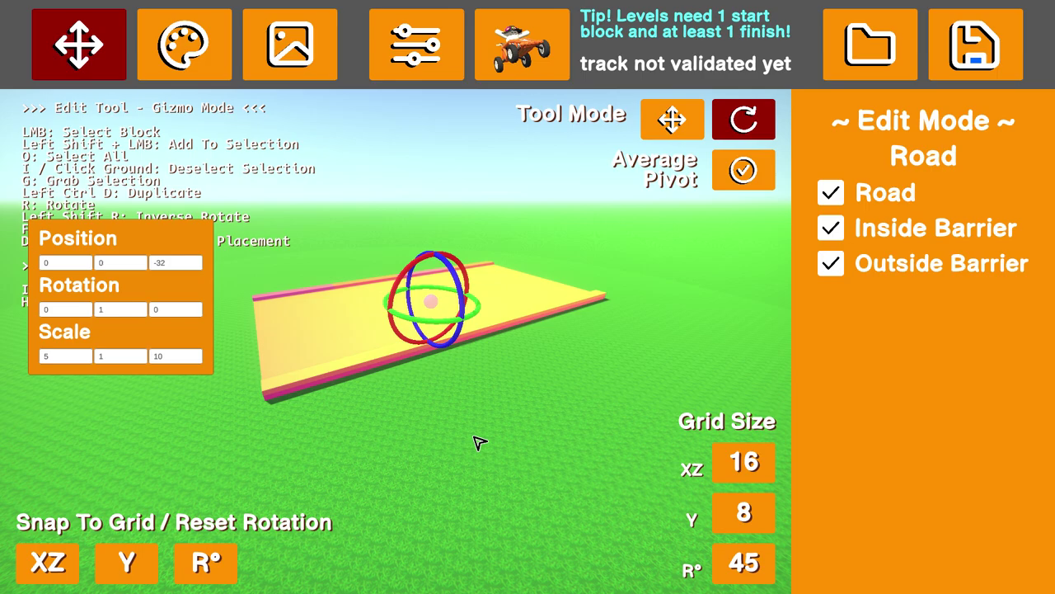
pyautogui.moveTo(479, 443); pyautogui.dragTo(502, 443, button='right')
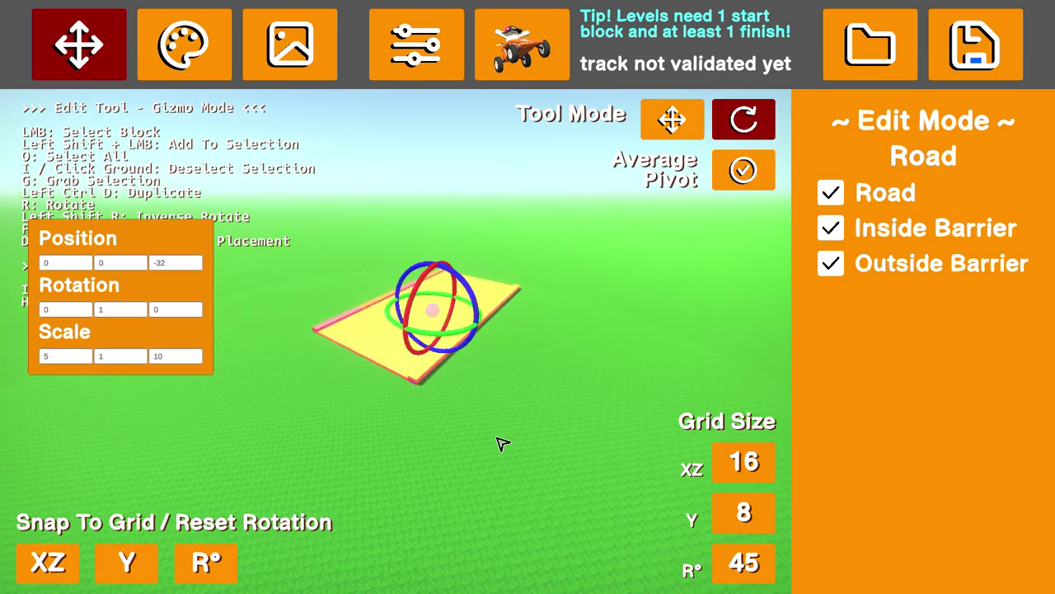
# - Deselect the straight road and place the road block with the jagged hole beside it at position 160, 0, -96
pyautogui.moveTo(480, 352); pyautogui.dragTo(469, 313, button='right')
pyautogui.click(469, 313)
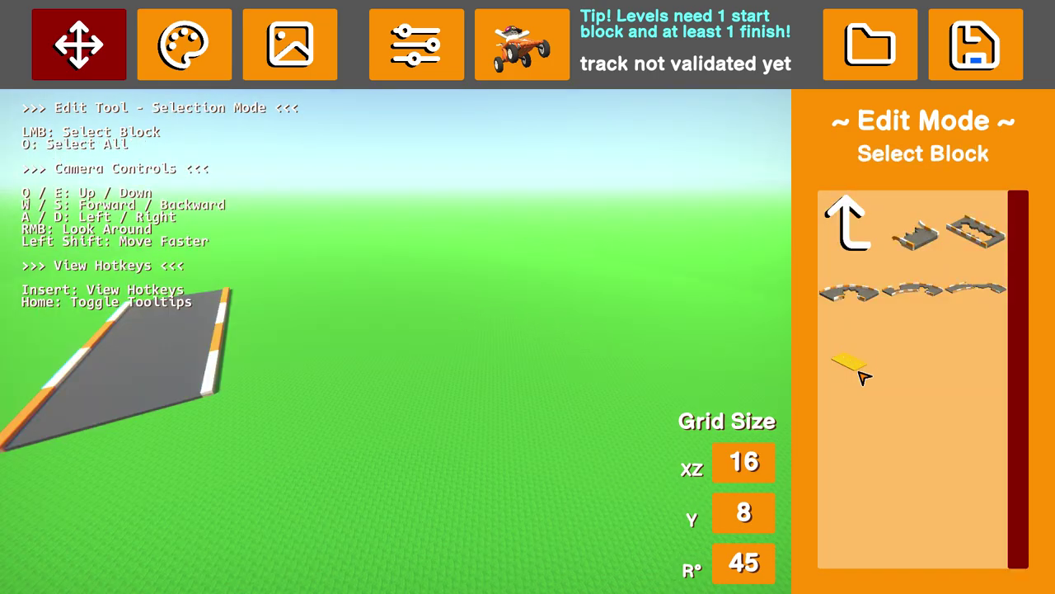
pyautogui.click(977, 244)
pyautogui.click(401, 321)
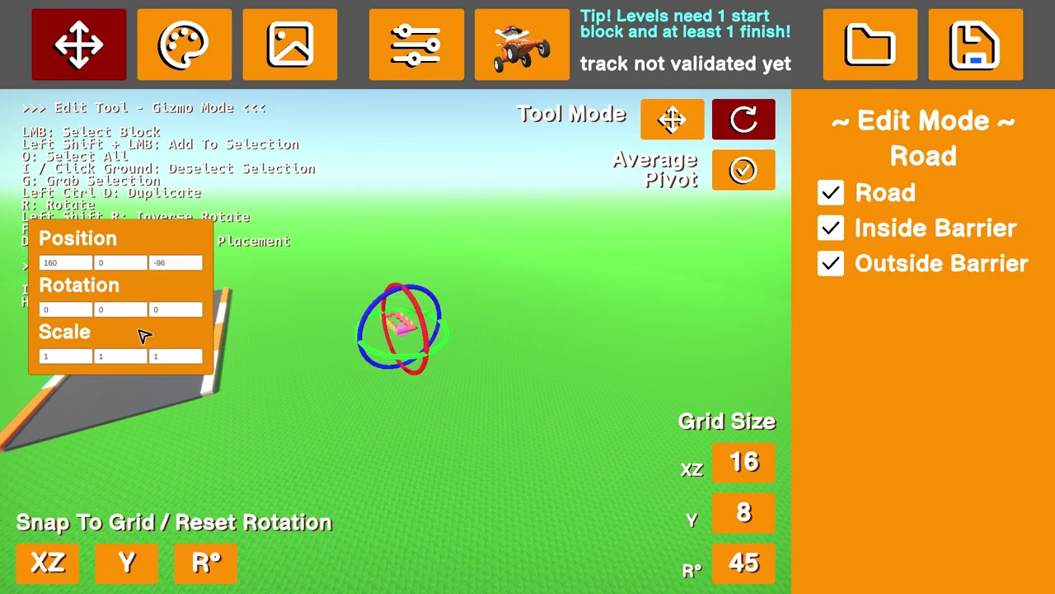
# - Set the holed road block's scale to 10 on X and 25 on Z, and deselect it
pyautogui.moveTo(88, 356); pyautogui.dragTo(29, 357)
pyautogui.write('1')
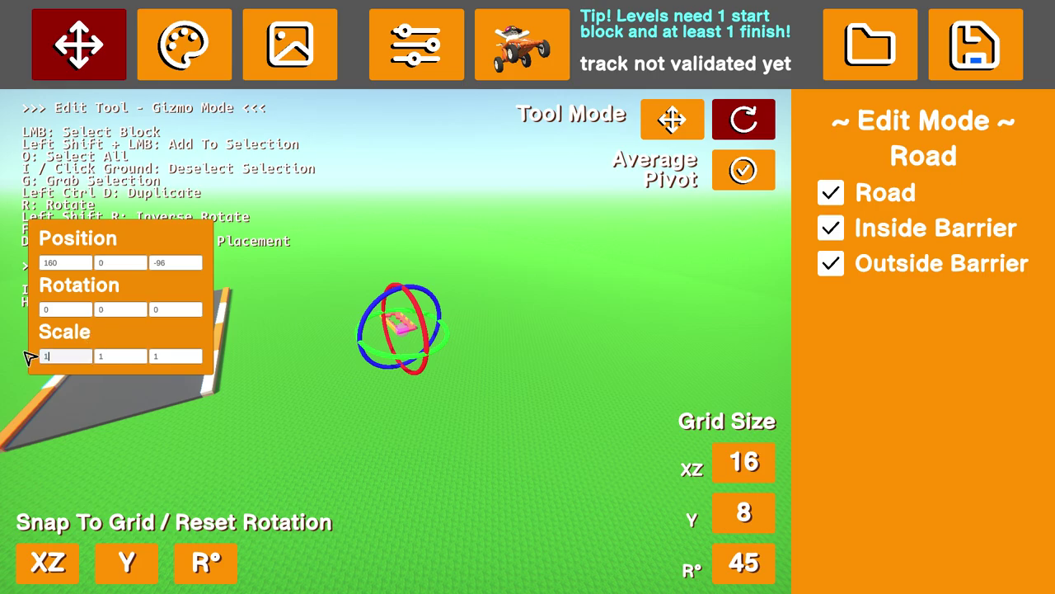
pyautogui.write('0')
pyautogui.click(438, 410)
pyautogui.click(330, 352)
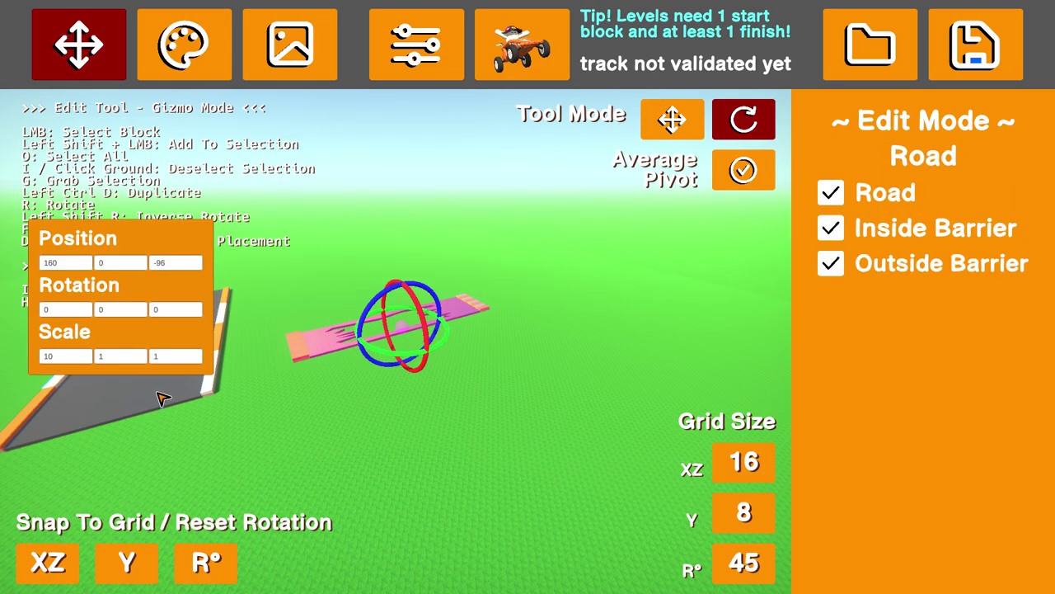
pyautogui.moveTo(174, 357); pyautogui.dragTo(140, 359)
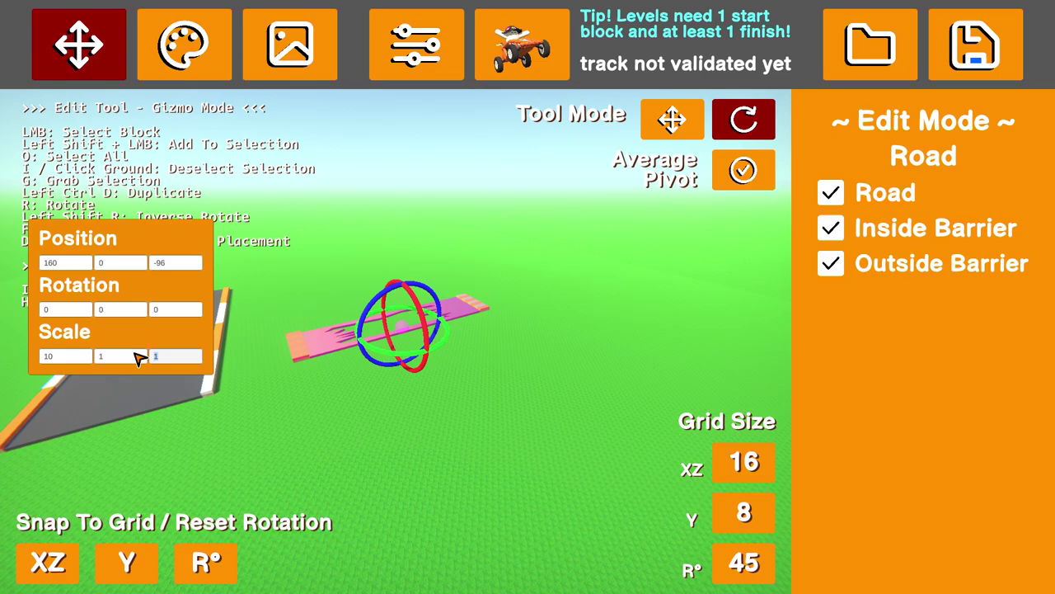
pyautogui.write('25')
pyautogui.click(518, 285)
# - Examine the enlarged holed road and the straight road next to it from several sides
pyautogui.moveTo(528, 283); pyautogui.dragTo(579, 291, button='right')
pyautogui.press('s')
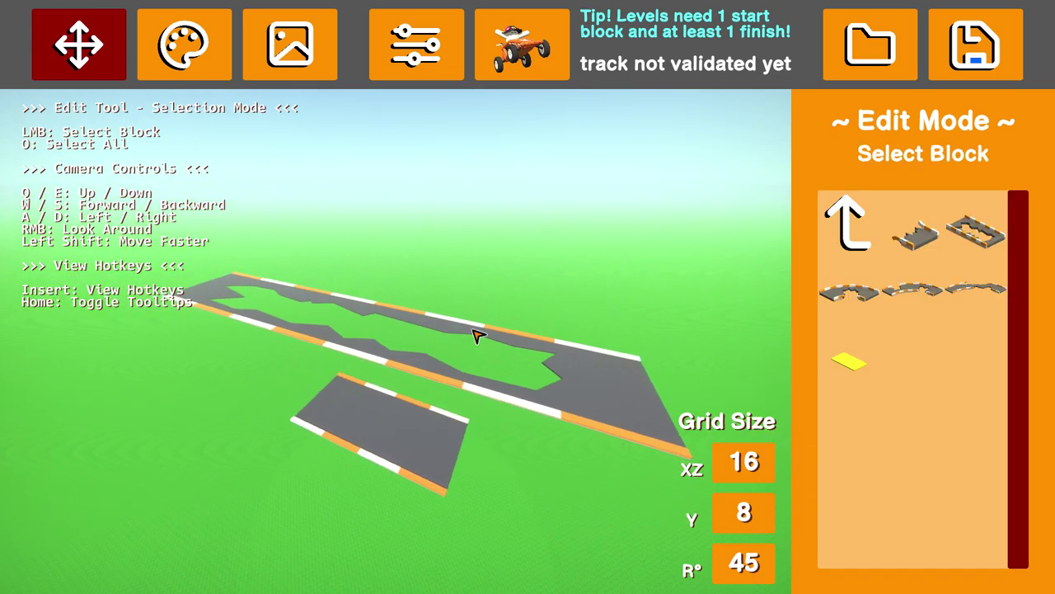
pyautogui.press('a')
pyautogui.press('w')
pyautogui.moveTo(322, 421); pyautogui.dragTo(441, 386, button='right')
pyautogui.press('a')
pyautogui.press('s')
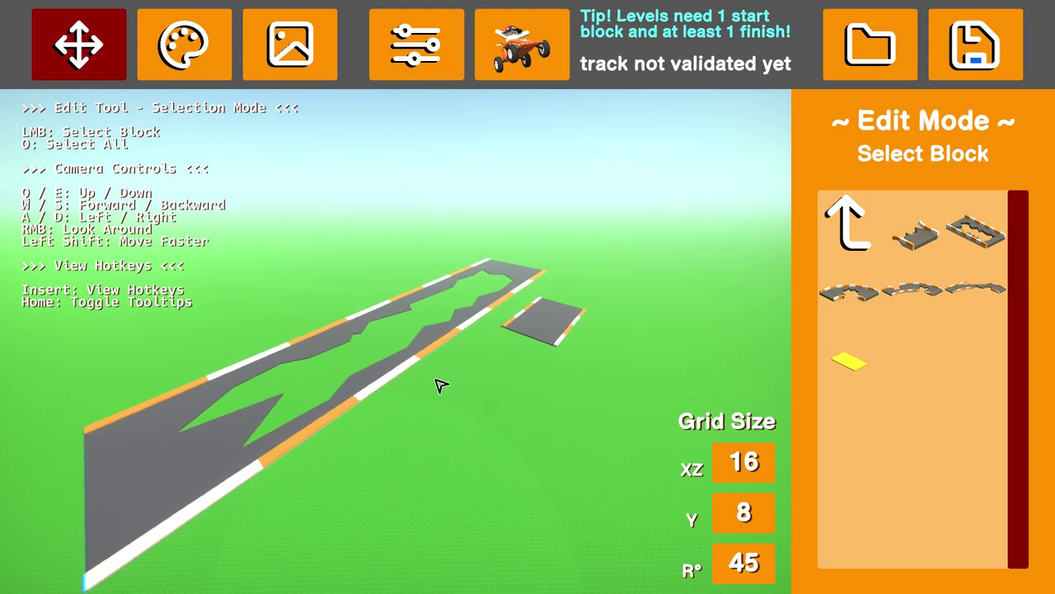
pyautogui.press('w')
pyautogui.press('d')
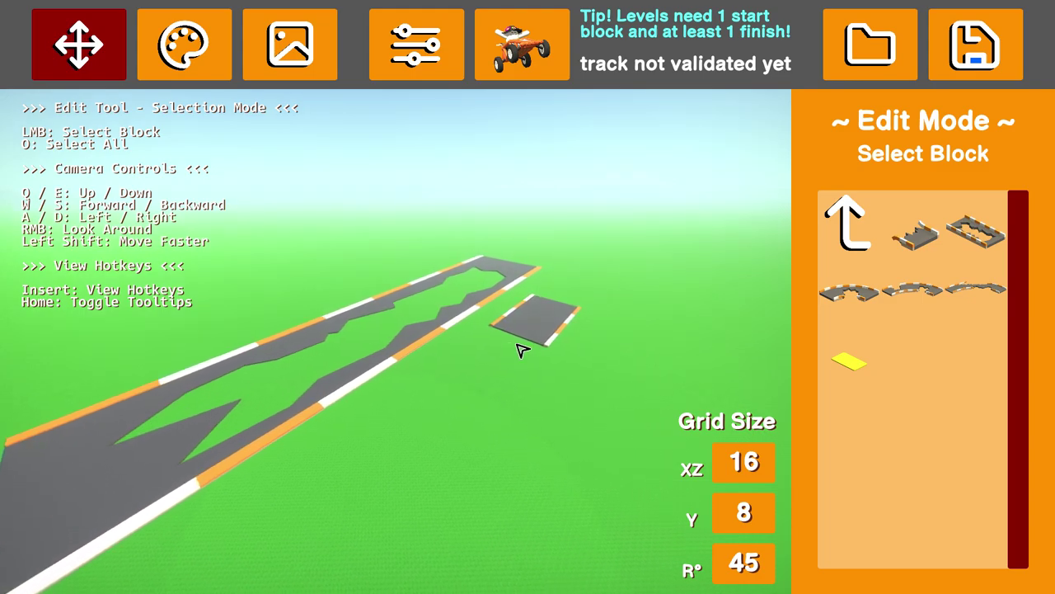
pyautogui.moveTo(519, 344); pyautogui.dragTo(470, 351, button='right')
pyautogui.press('s')
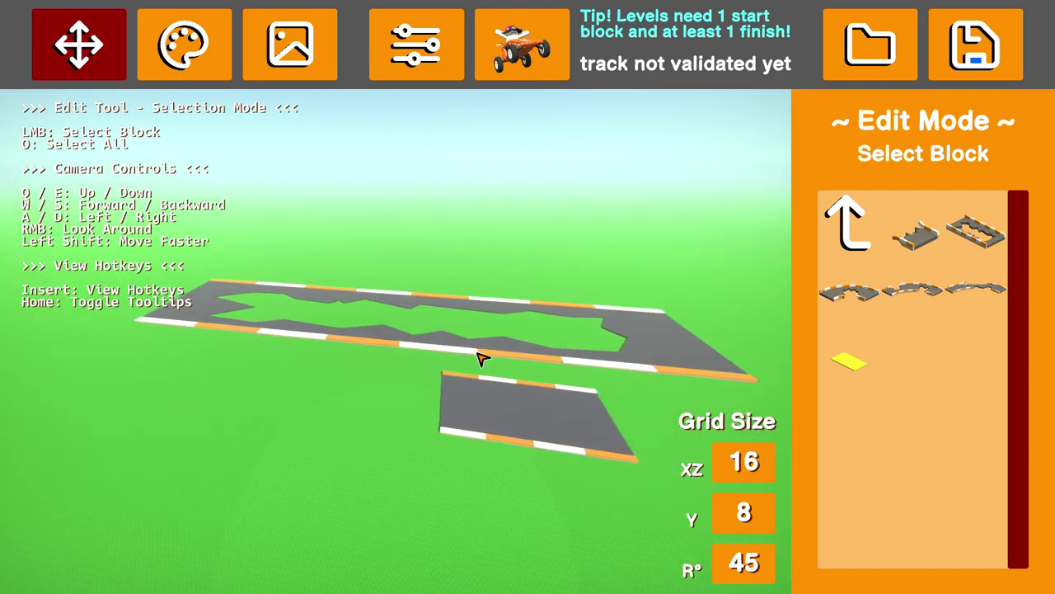
pyautogui.press('w')
pyautogui.press('d')
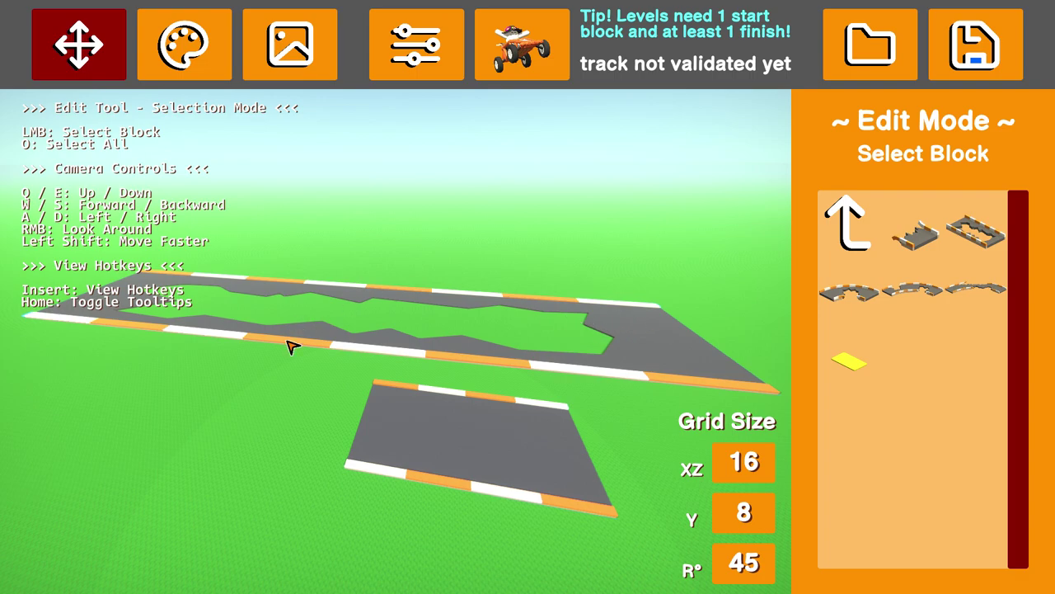
pyautogui.press('s')
pyautogui.press('a')
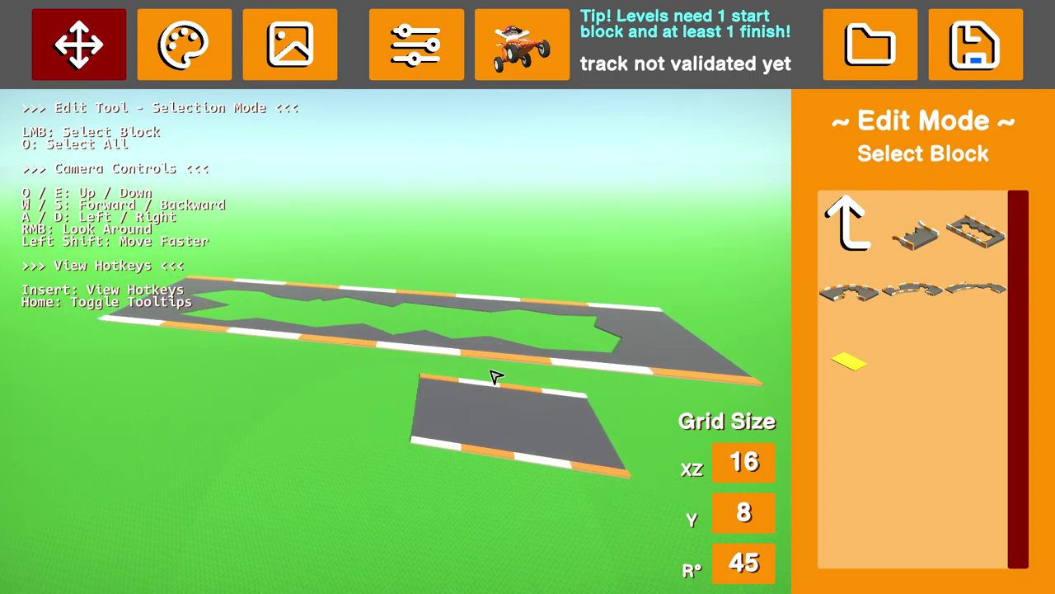
pyautogui.moveTo(493, 376); pyautogui.dragTo(311, 419, button='right')
pyautogui.press('w')
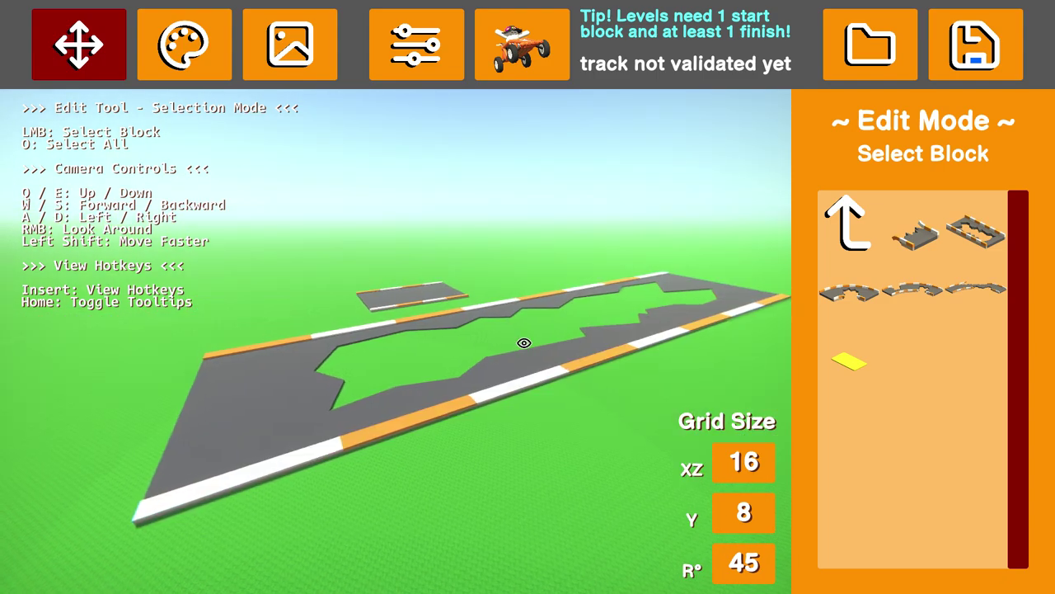
pyautogui.moveTo(525, 344); pyautogui.dragTo(527, 343, button='right')
pyautogui.press('s')
pyautogui.press('a')
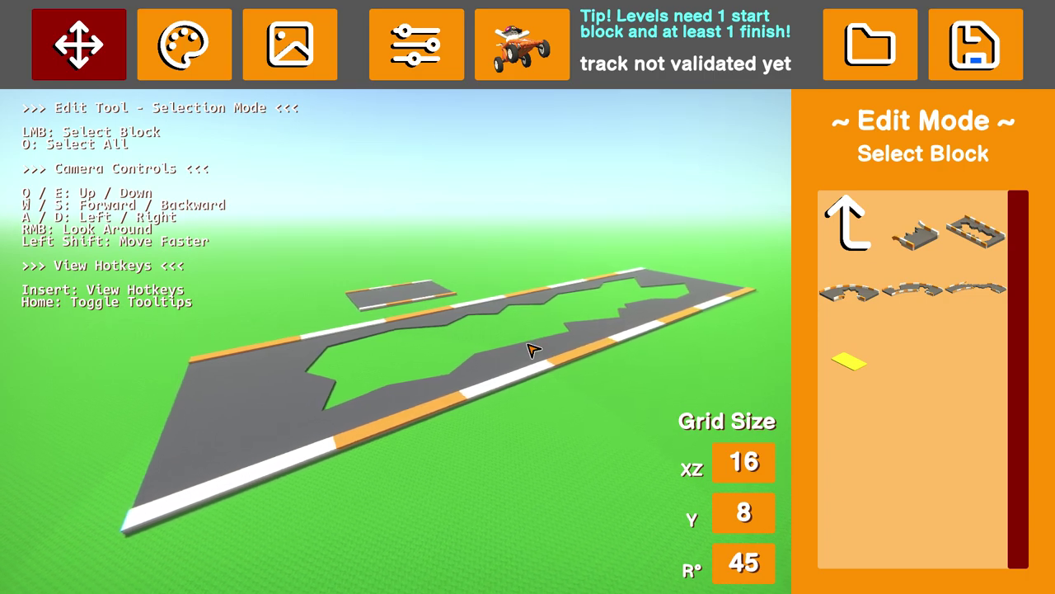
pyautogui.press('a')
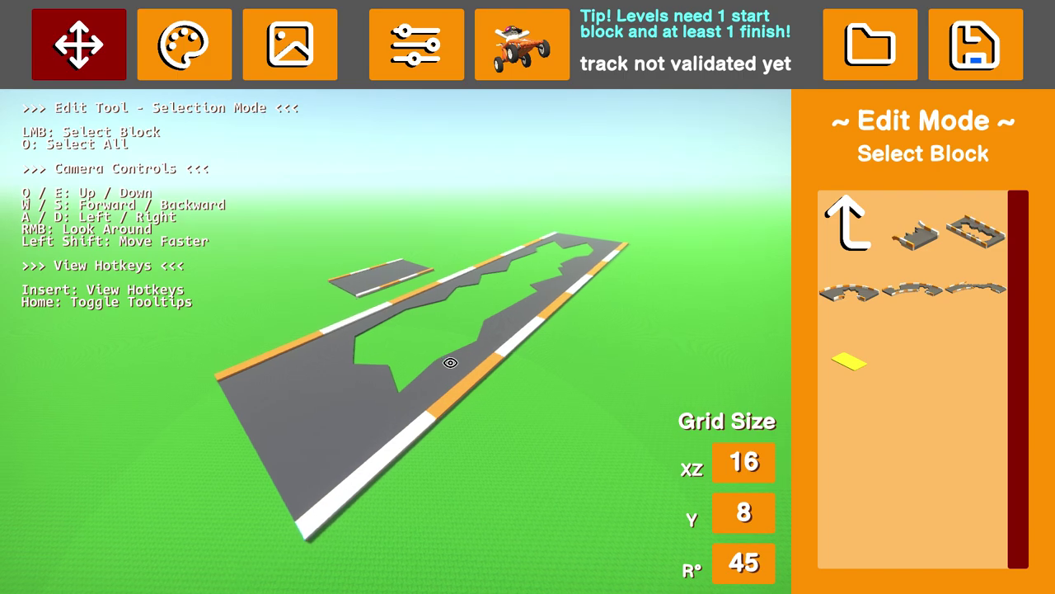
pyautogui.press('w')
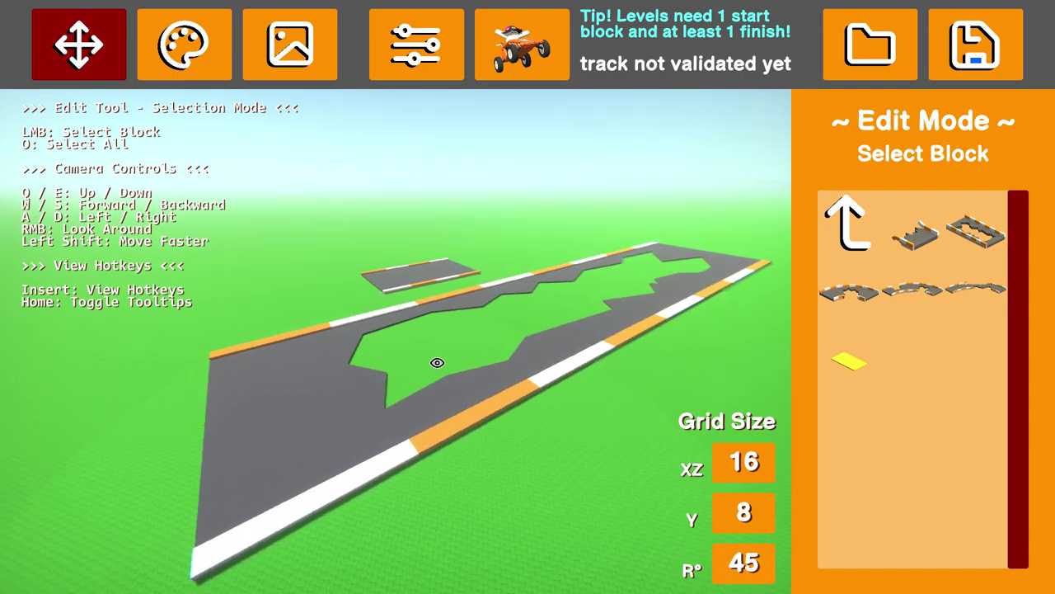